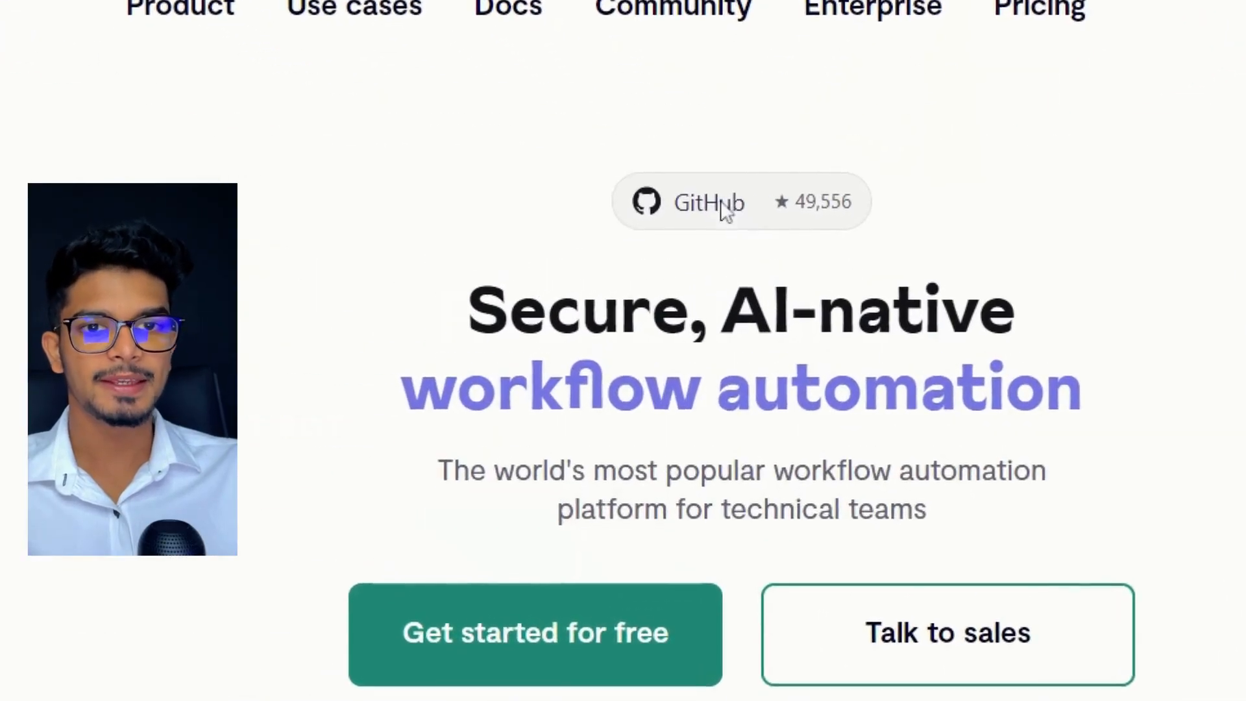
Open the n8n repository on GitHub and start forking it.
left_click(722, 211)
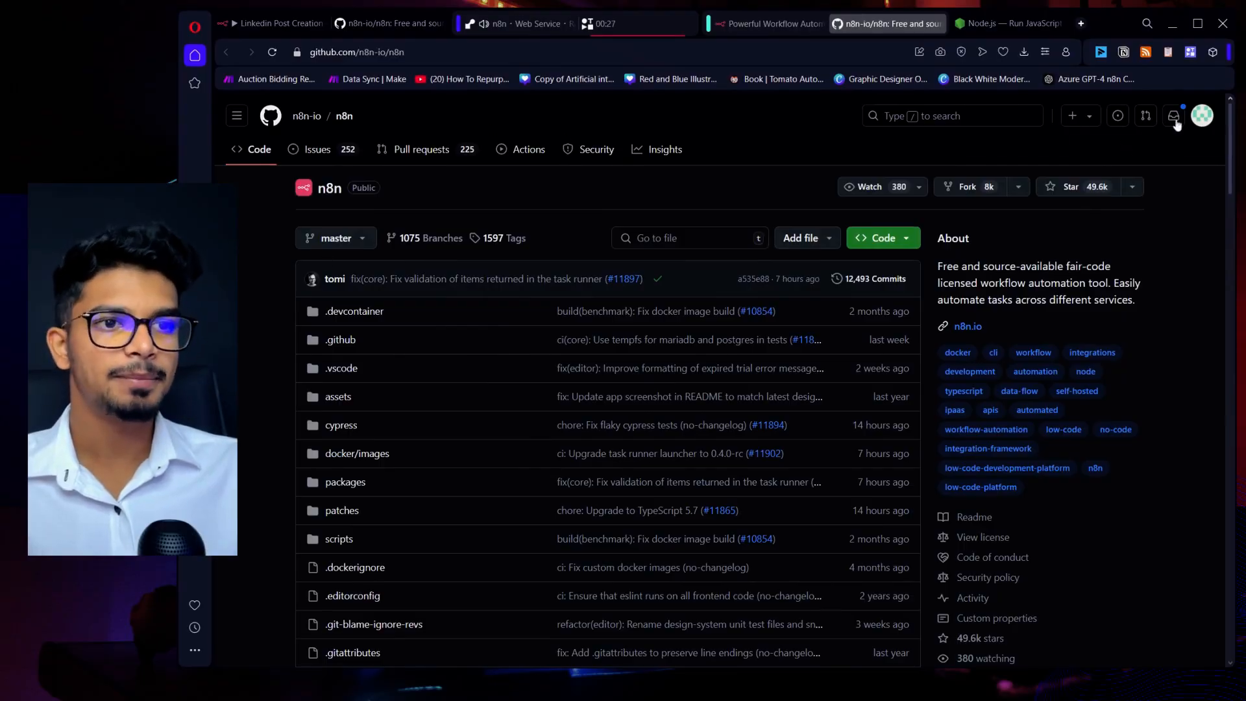
left_click(1199, 123)
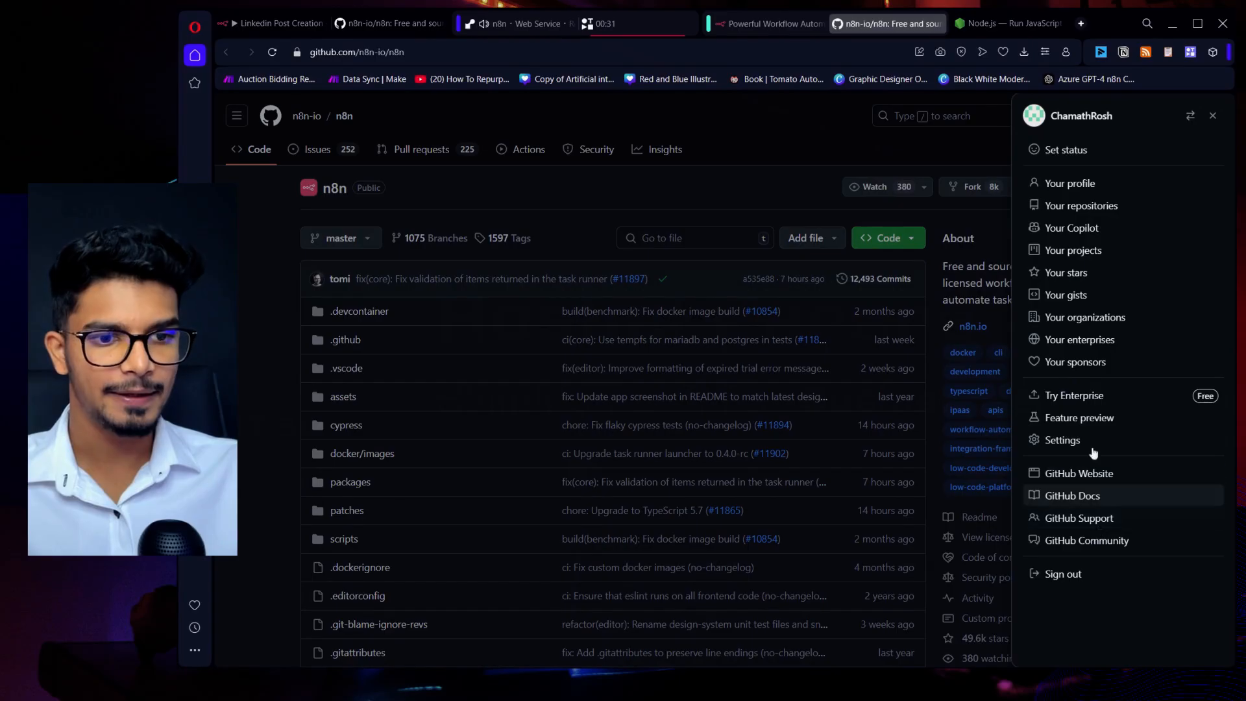
left_click(893, 148)
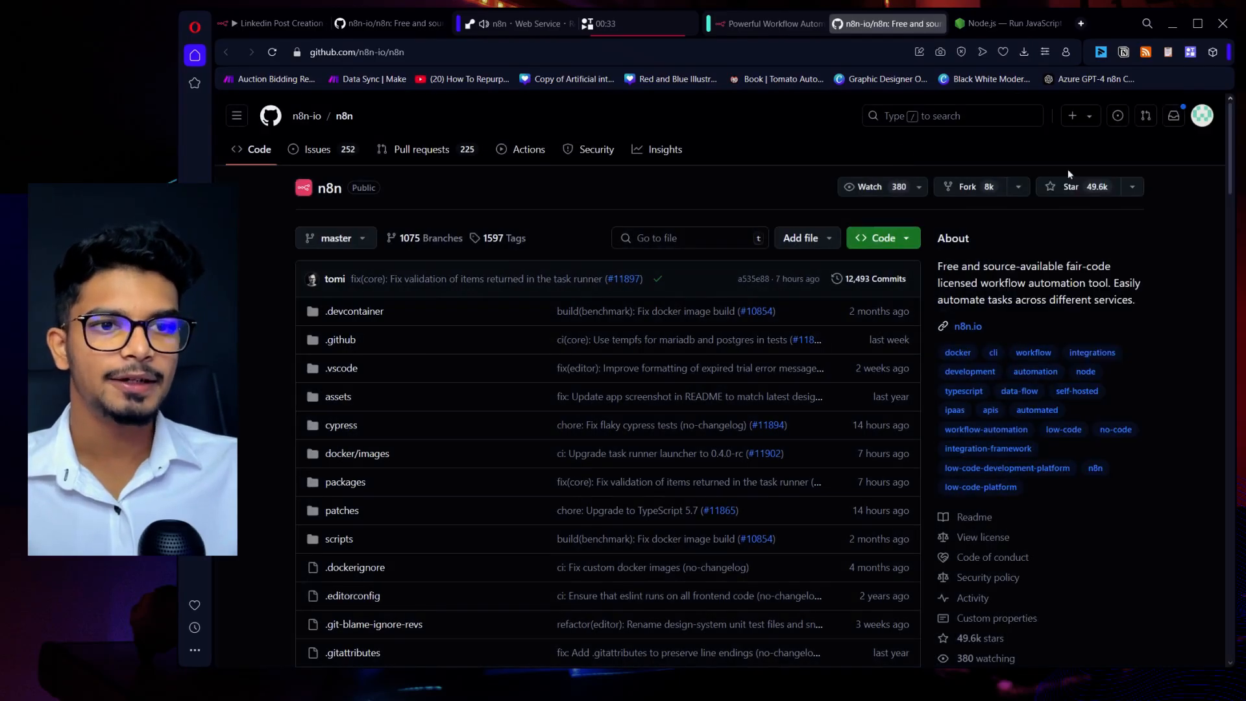
left_click(982, 188)
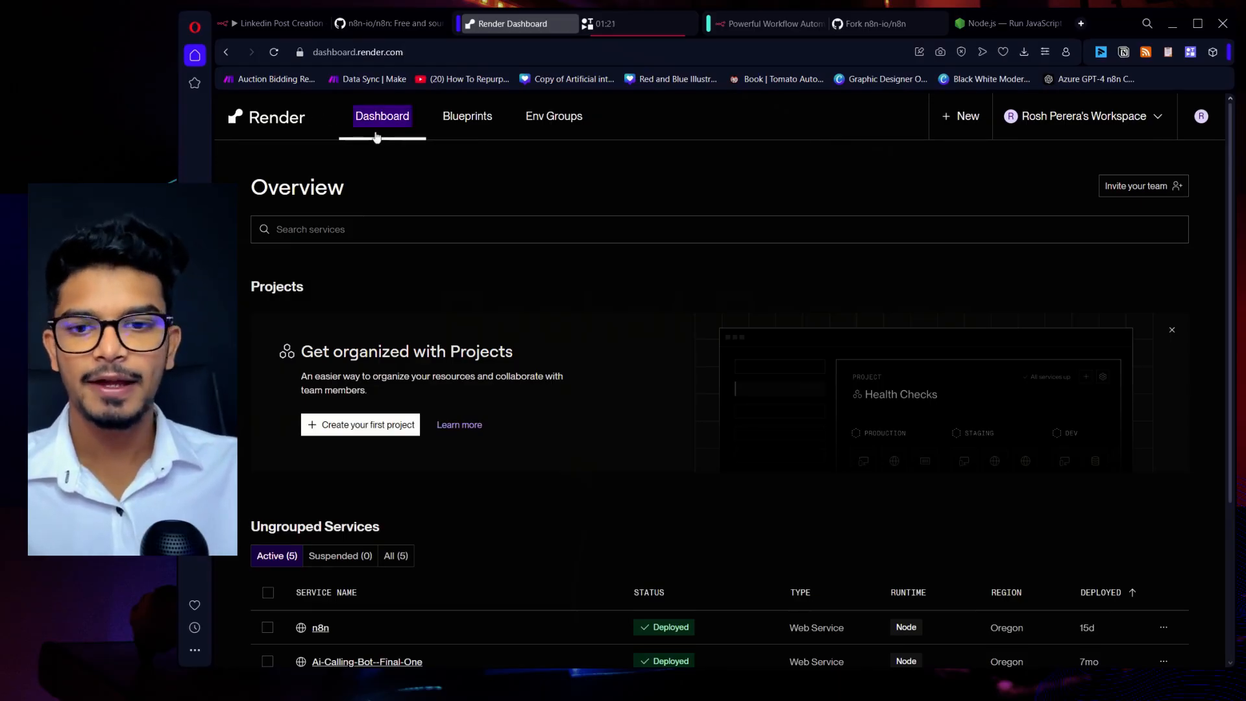
In the Render dashboard, create a new web service from the forked n8n GitHub repository.
scroll(525, 273, "down", 1)
scroll(526, 274, "up", 1)
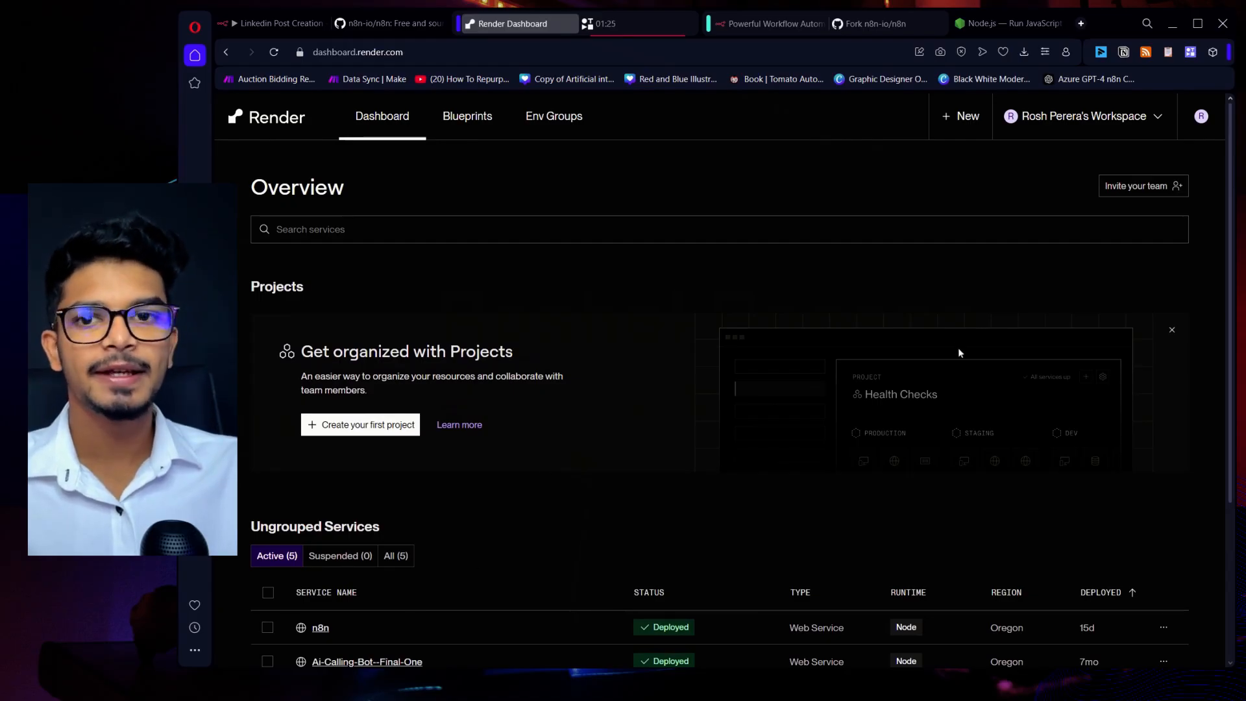
left_click(947, 122)
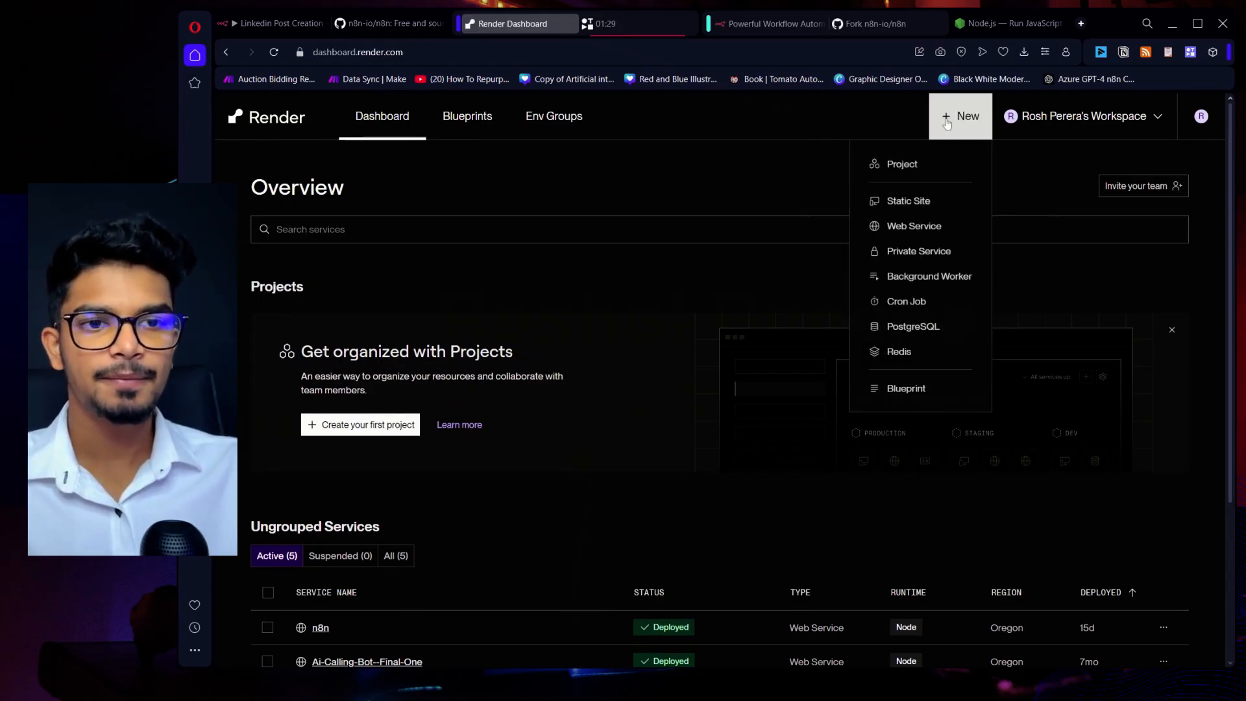
left_click(926, 227)
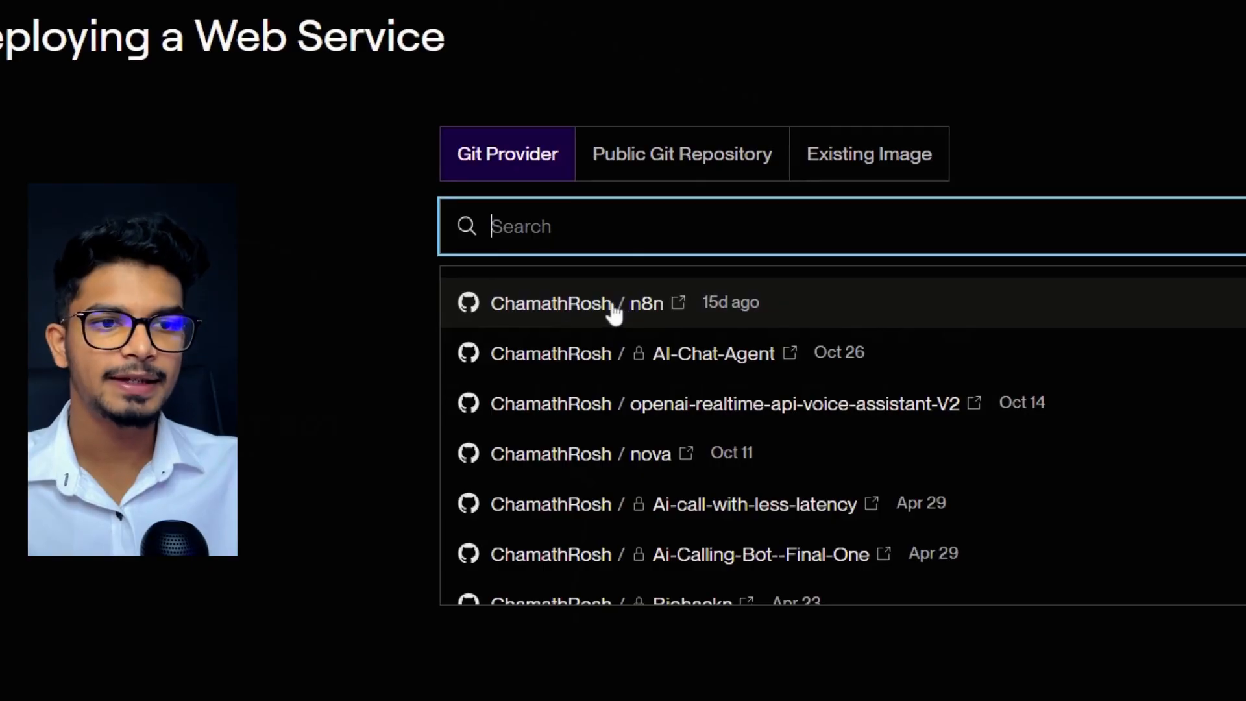
left_click(614, 311)
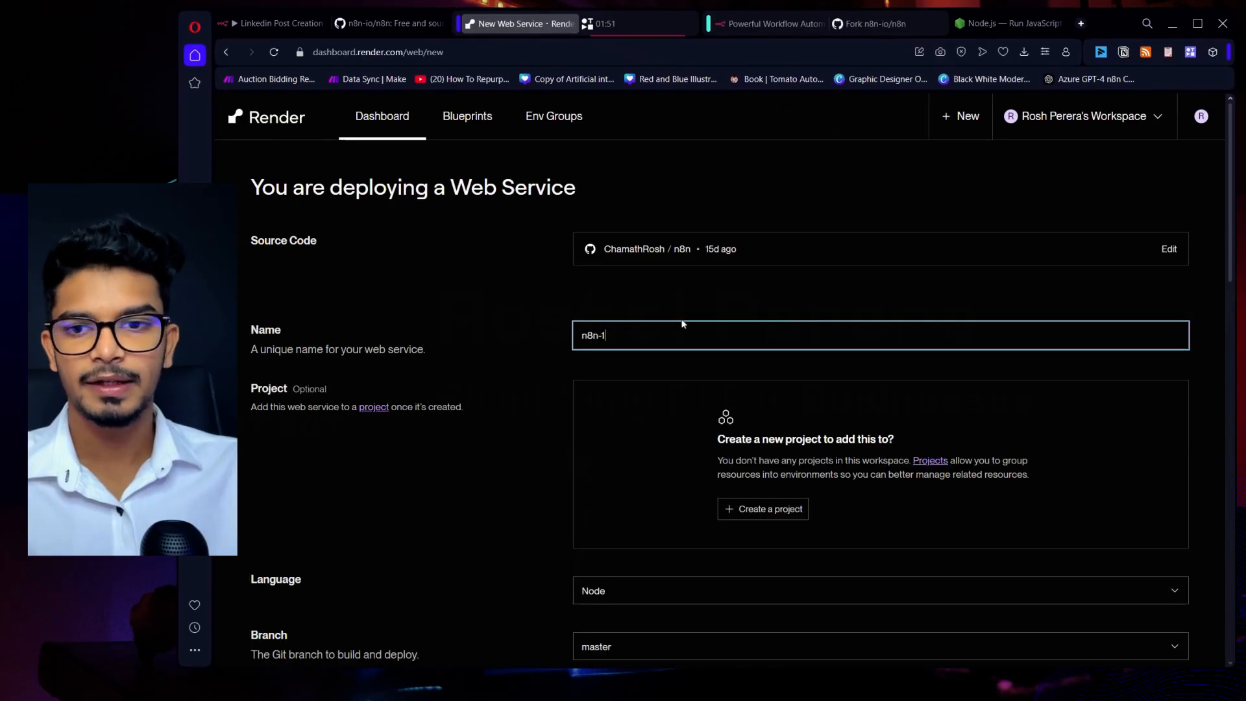
Review the web service's build settings and select the Free $0/month instance type.
scroll(572, 427, "down", 2)
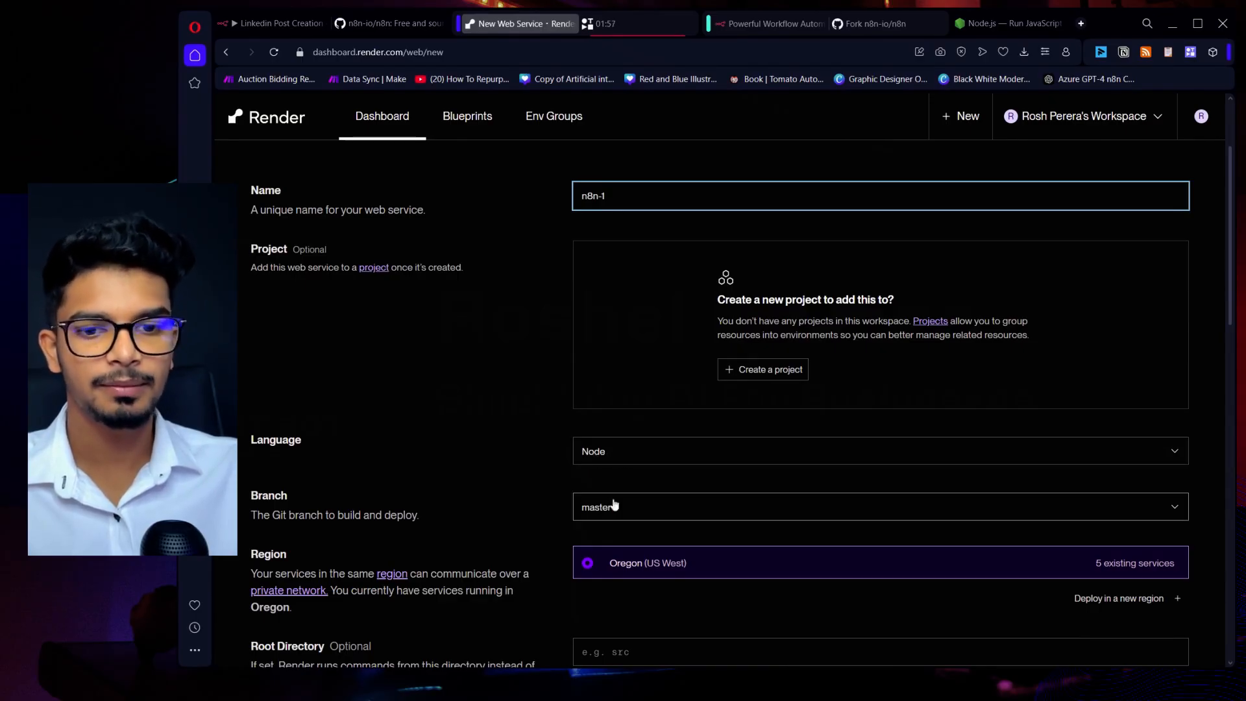
scroll(623, 513, "down", 2)
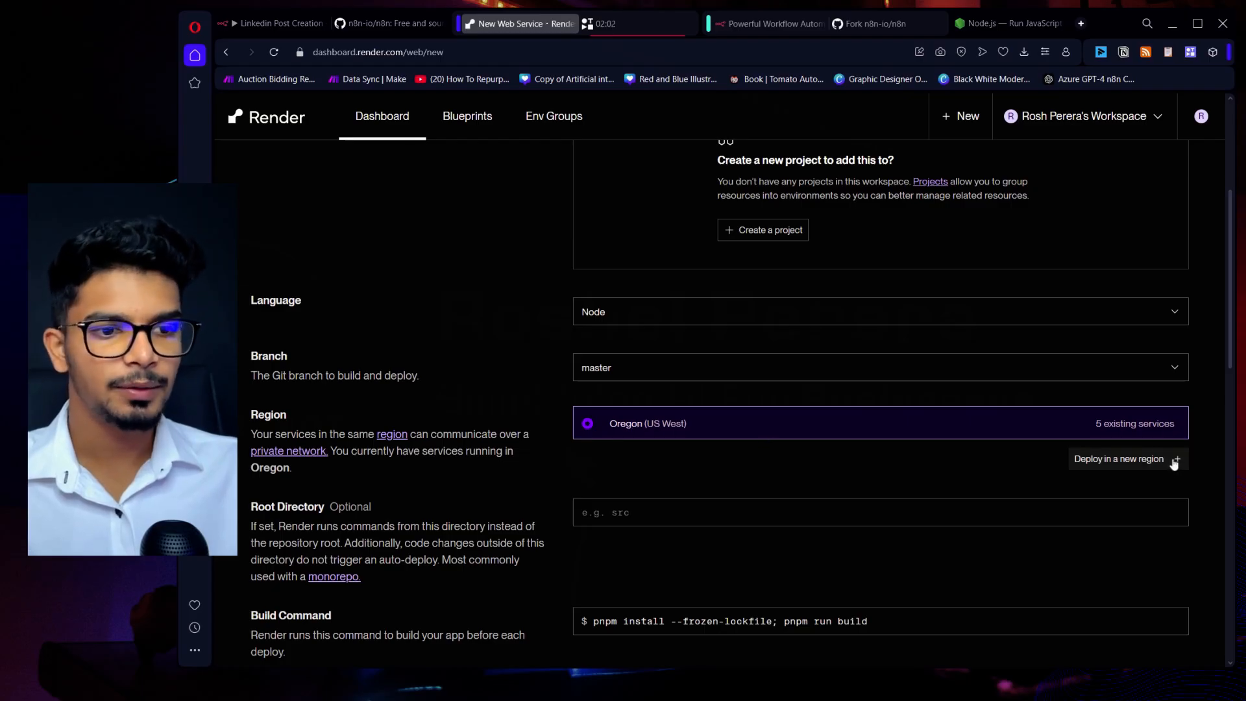
scroll(656, 406, "down", 2)
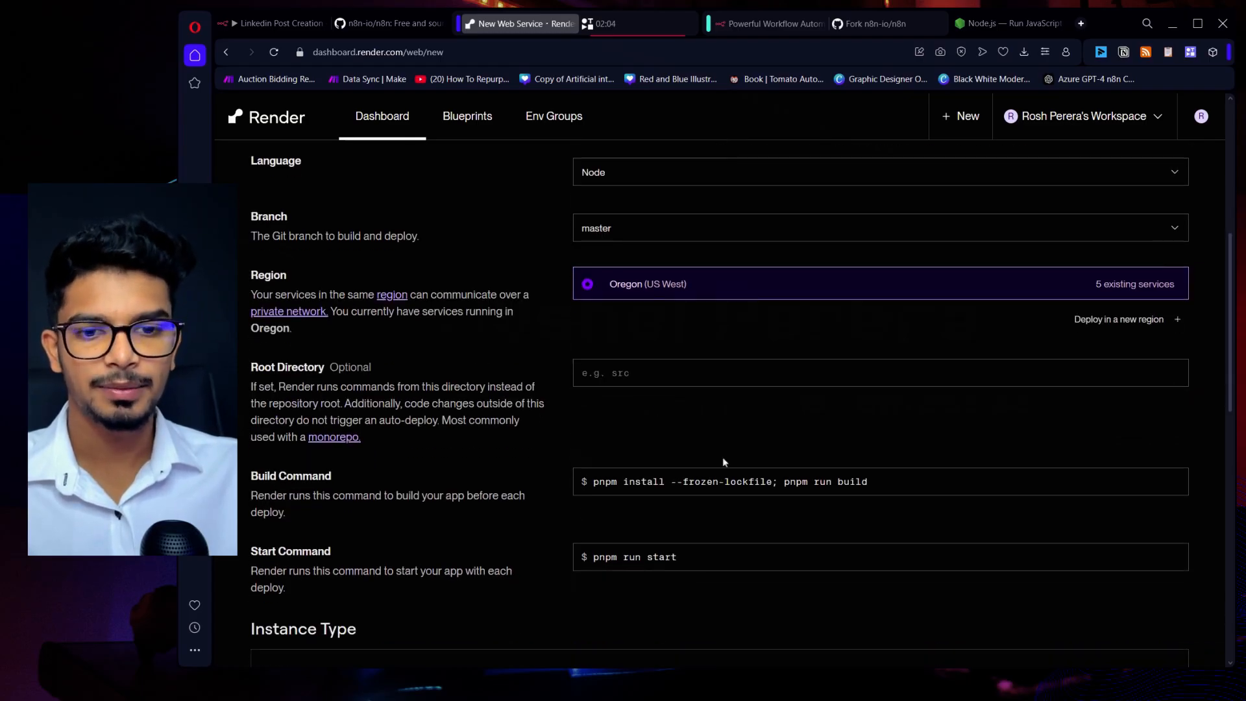
scroll(627, 434, "down", 3)
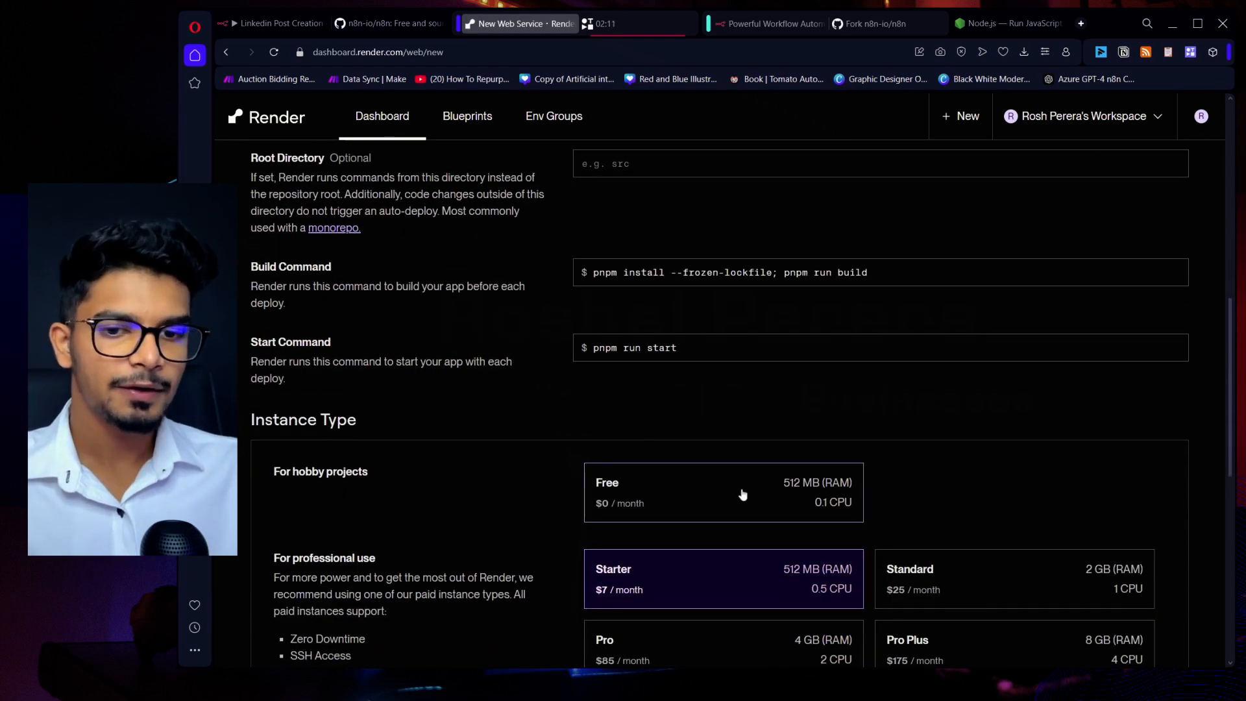
left_click(696, 493)
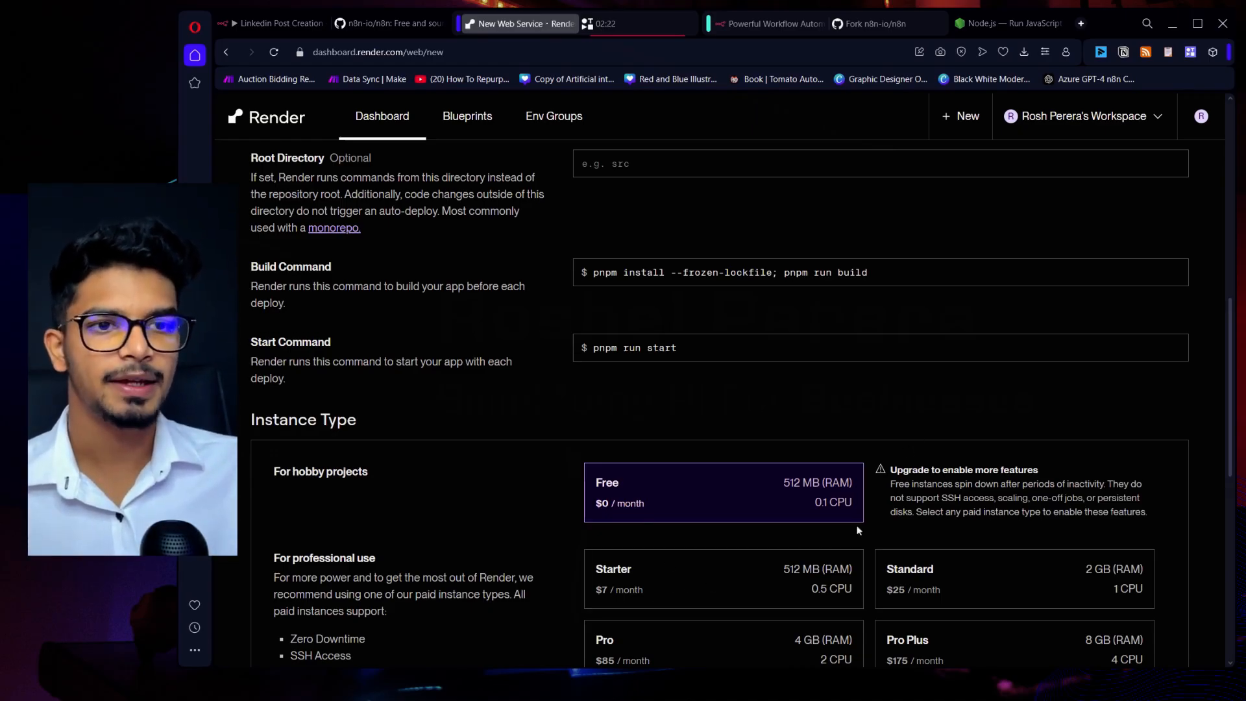
Add an environment variable named NODE_VERSION to the new web service.
scroll(714, 509, "down", 6)
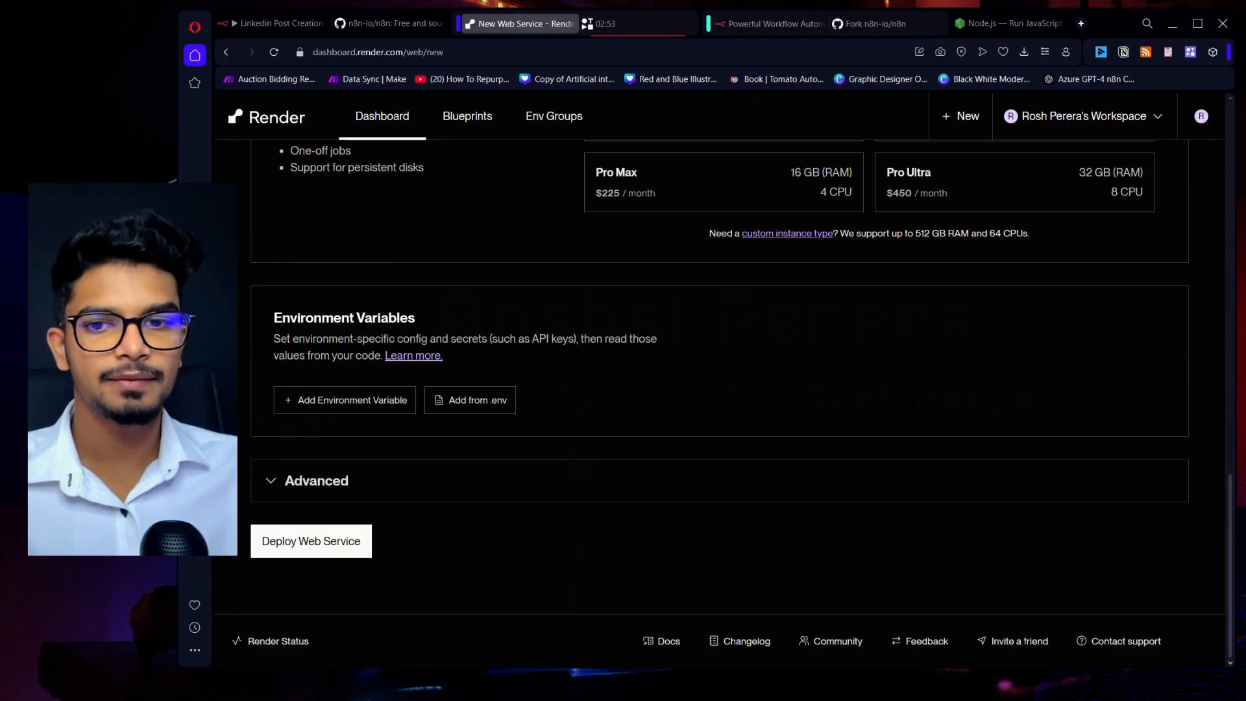
left_click(360, 400)
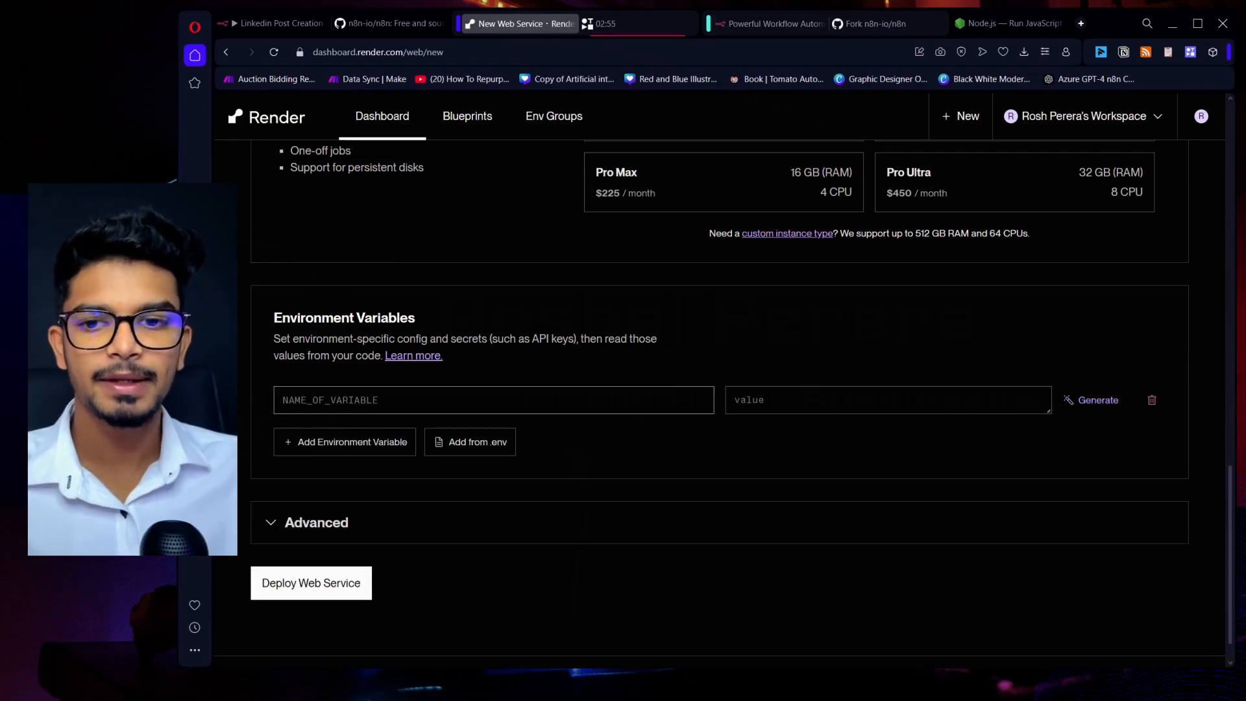
left_click(360, 400)
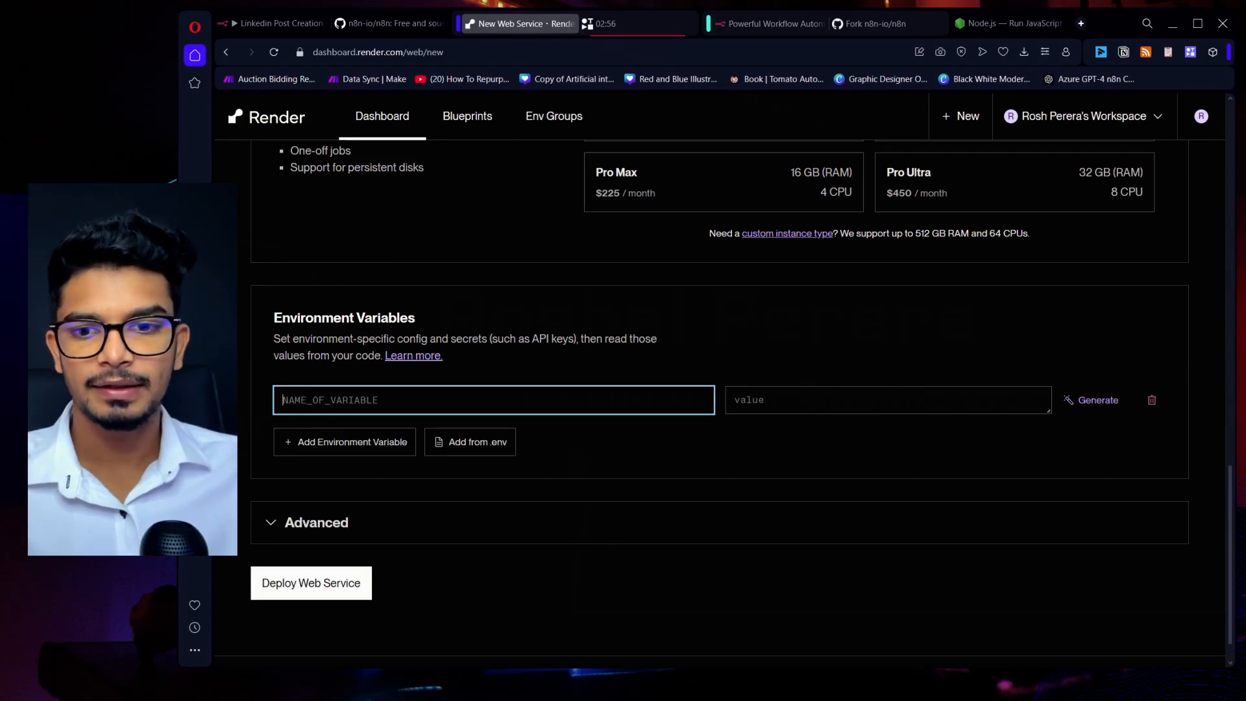
left_click(387, 408)
type("NODE_VERSION")
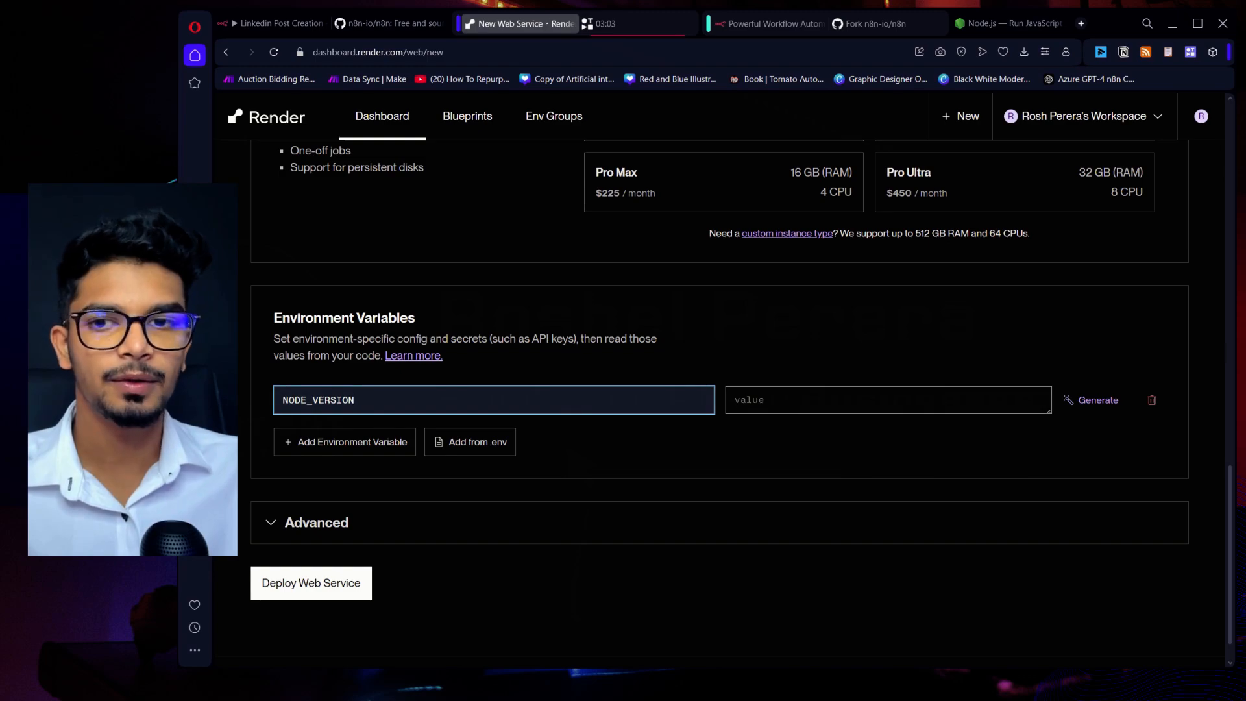
Copy the LTS version number 22.11.0 from the Node.js website and set it as the NODE_VERSION value.
left_click(1015, 24)
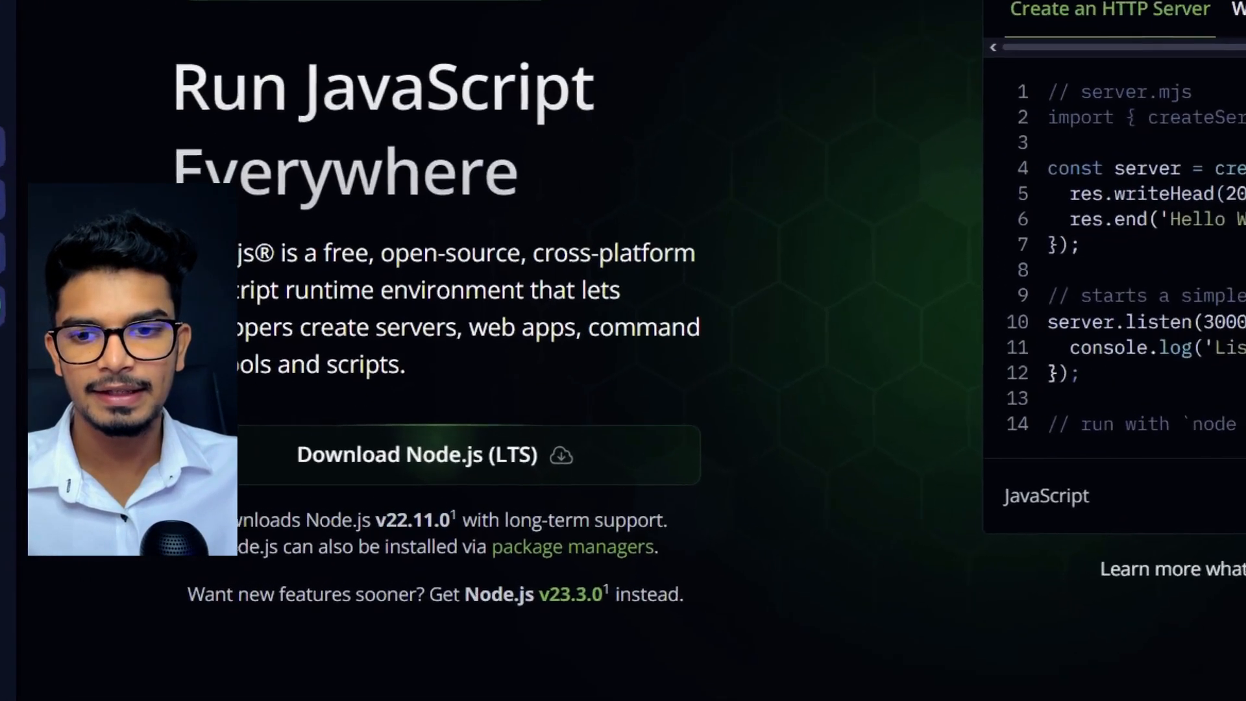
left_click_drag(384, 521, 450, 521)
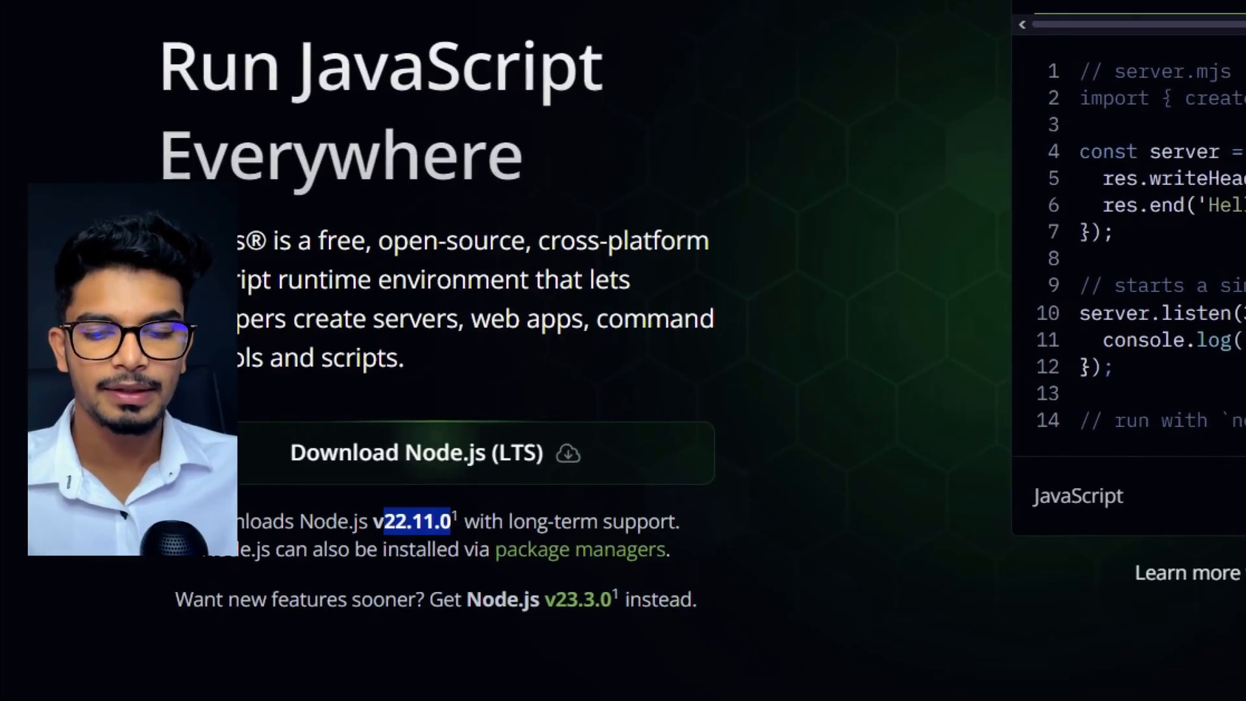
left_click(451, 522)
left_click_drag(385, 521, 450, 521)
key("ctrl+c")
left_click(519, 23)
left_click(766, 399)
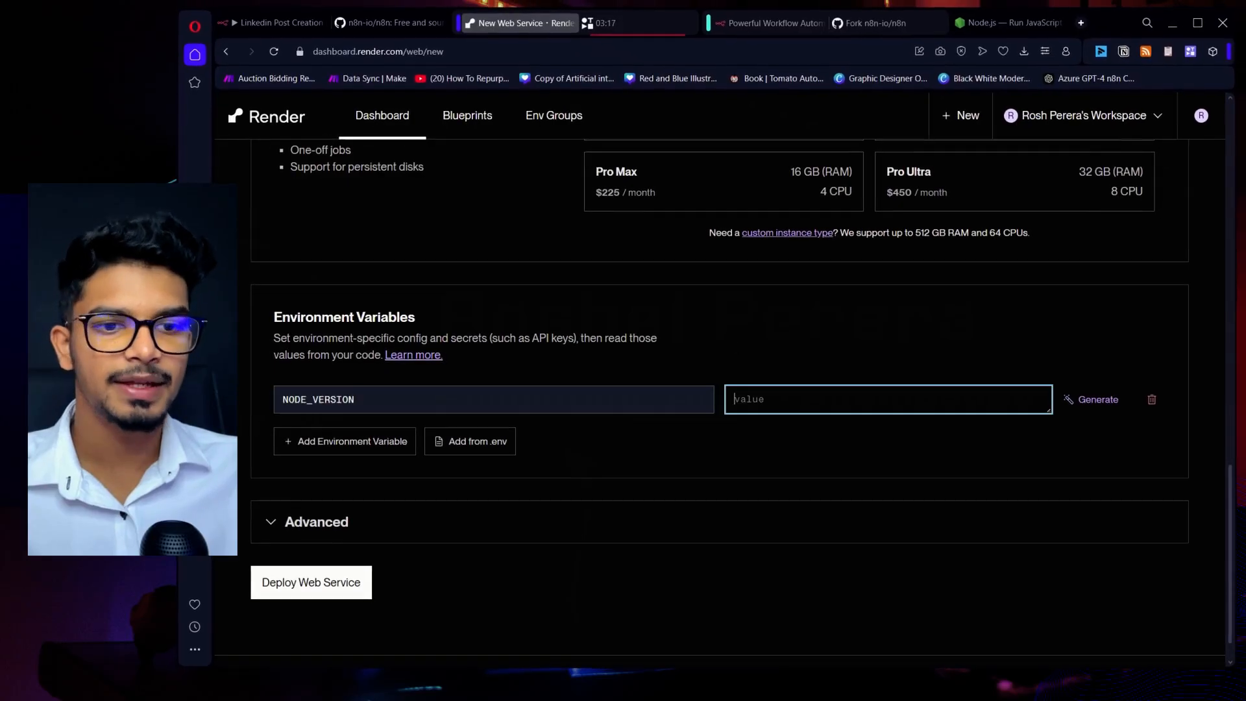
key("ctrl+v")
left_click(783, 358)
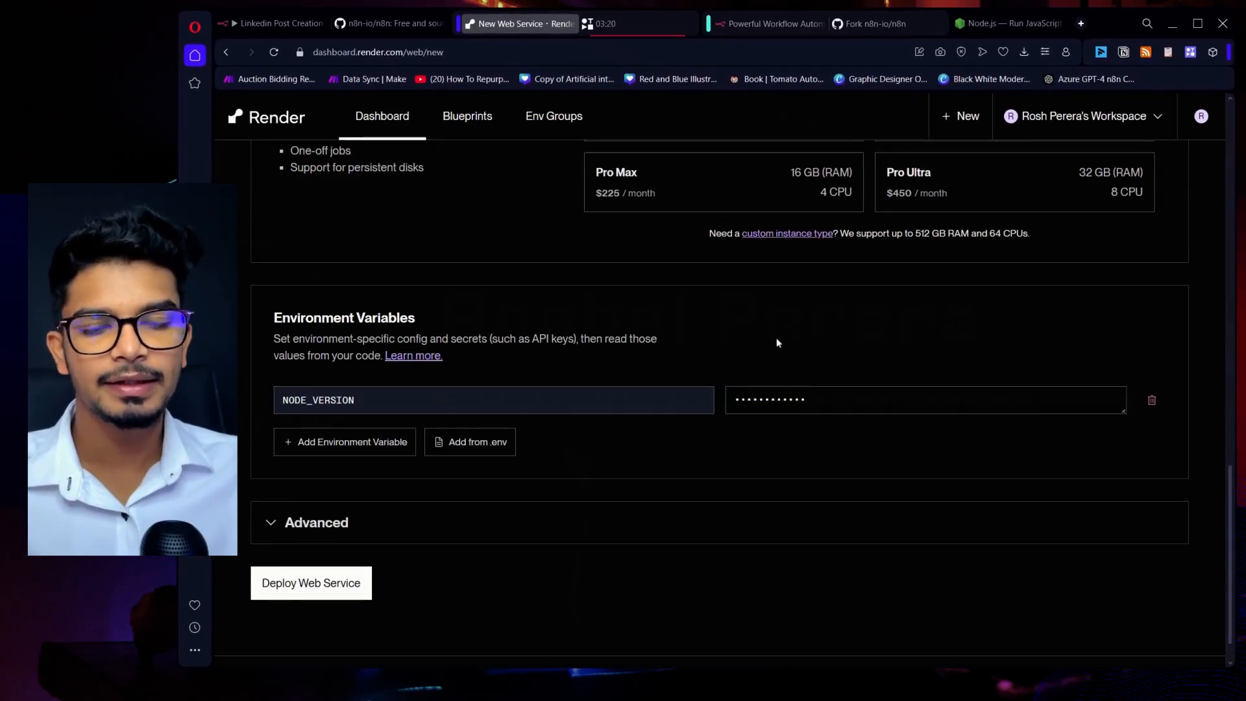
Deploy the web service and open its public onrender.com address.
left_click(327, 596)
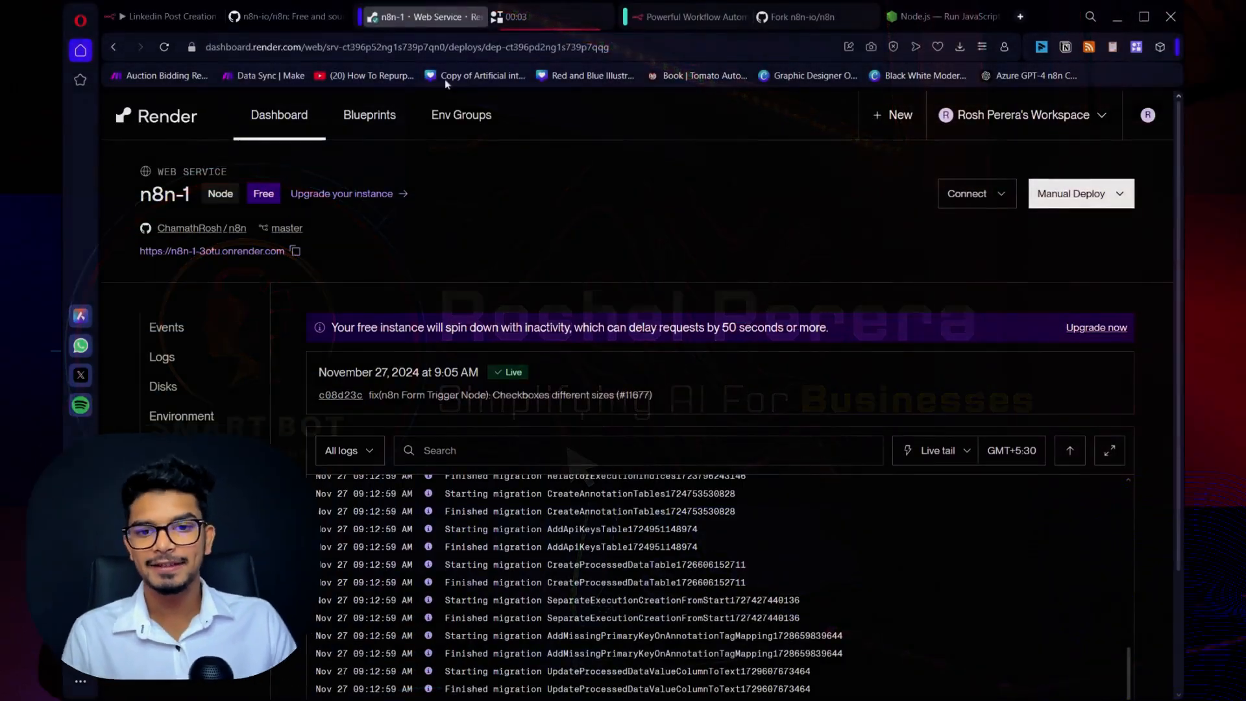
left_click(263, 251)
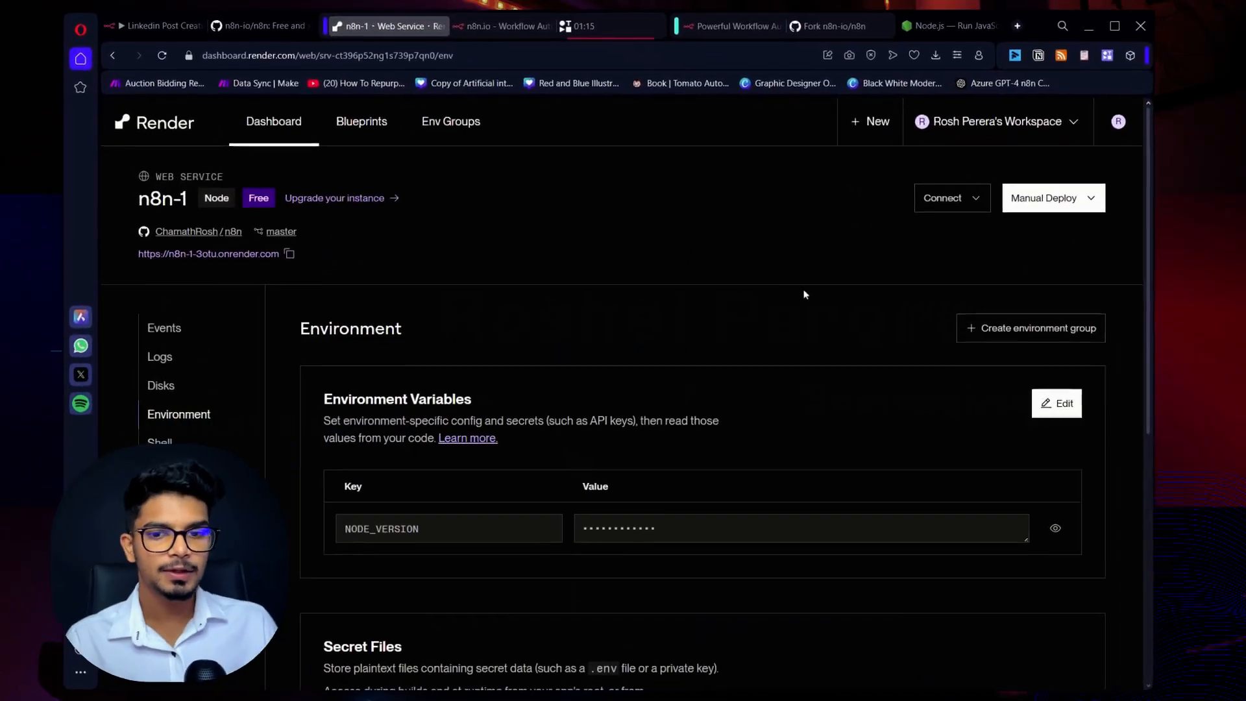
Paste the n8n environment variables into the n8n-1 service: N8N_EDITOR_BASE_URL, N8N_HOST, N8N_PORT 443, N8N_PROTOCOL https, N8N_USER_FOLDER /mnt/mydisk/n8nData/.n8n, NODE_VERSION 18.10, WEBHOOK_TUNNEL_URL, WEBHOOK_URL.
left_click(1081, 405)
left_click(425, 611)
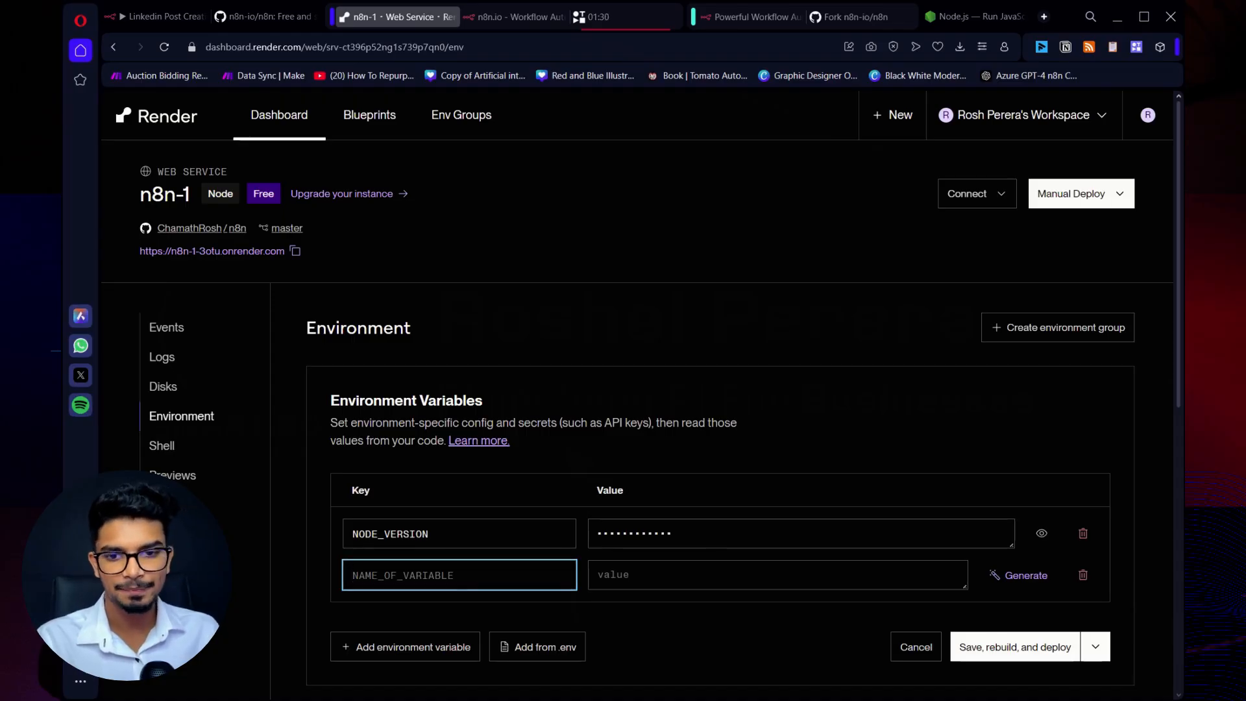
key("ctrl+v")
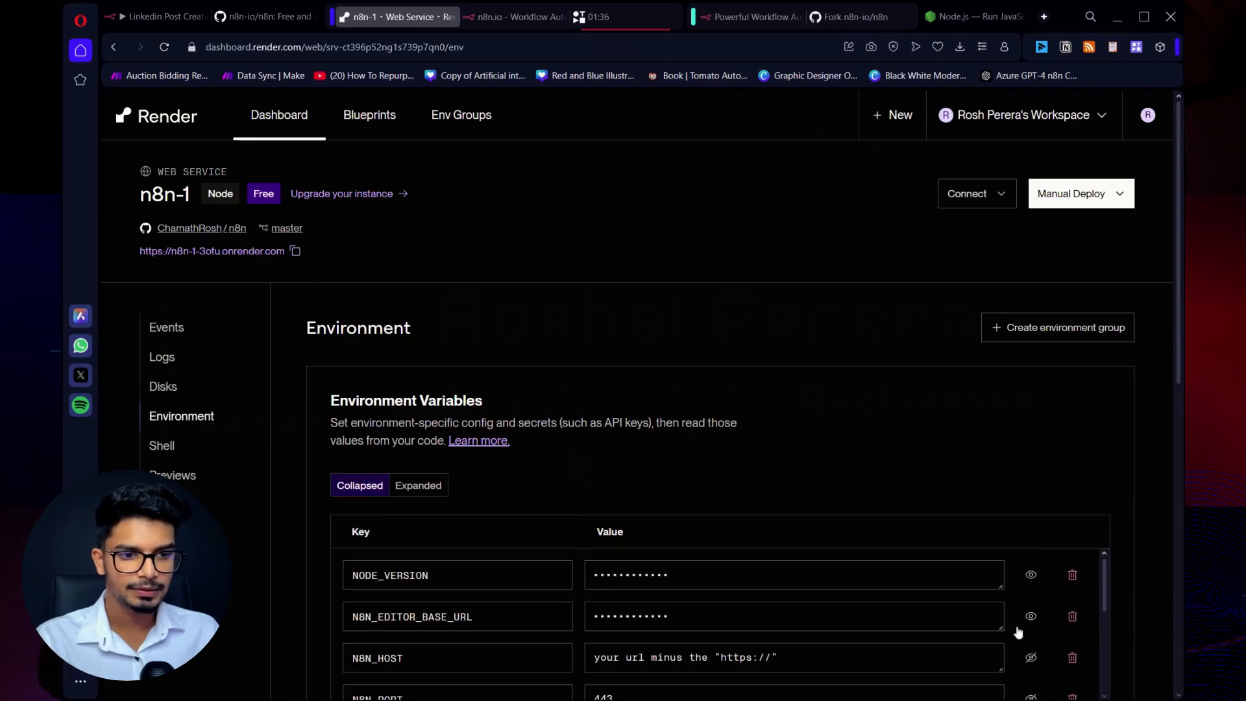
left_click(1031, 616)
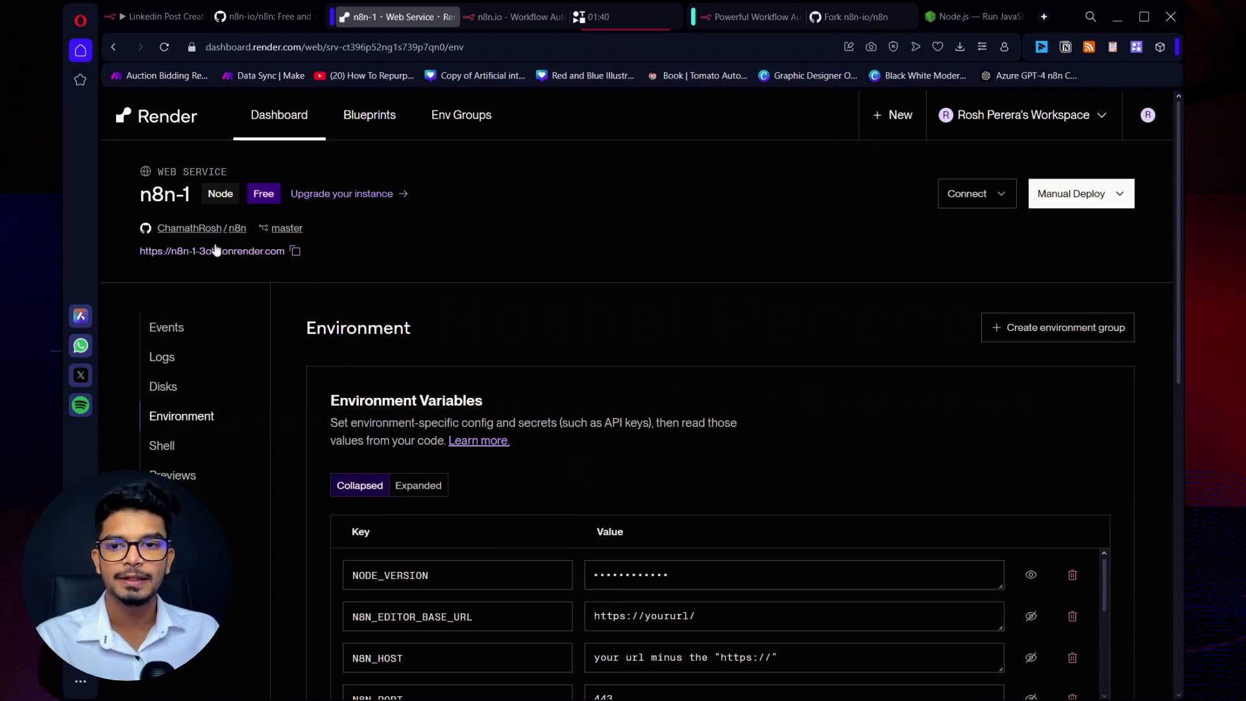
scroll(610, 551, "down", 1)
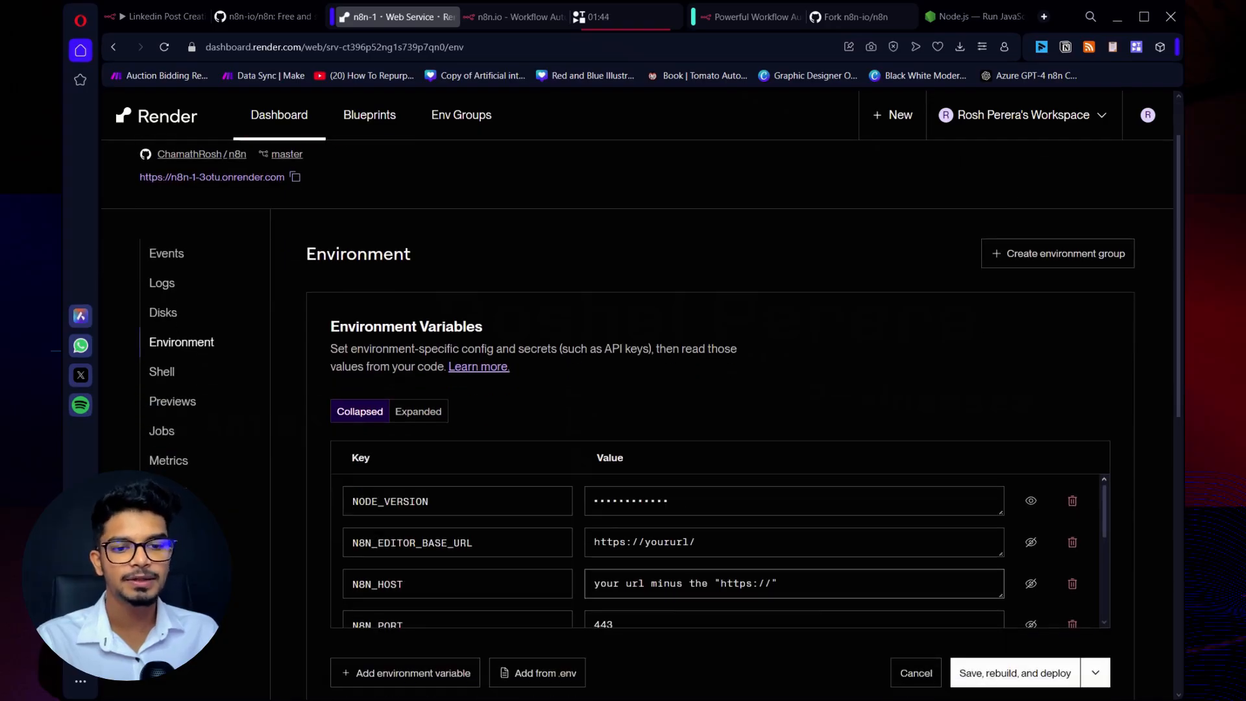
scroll(460, 581, "down", 1)
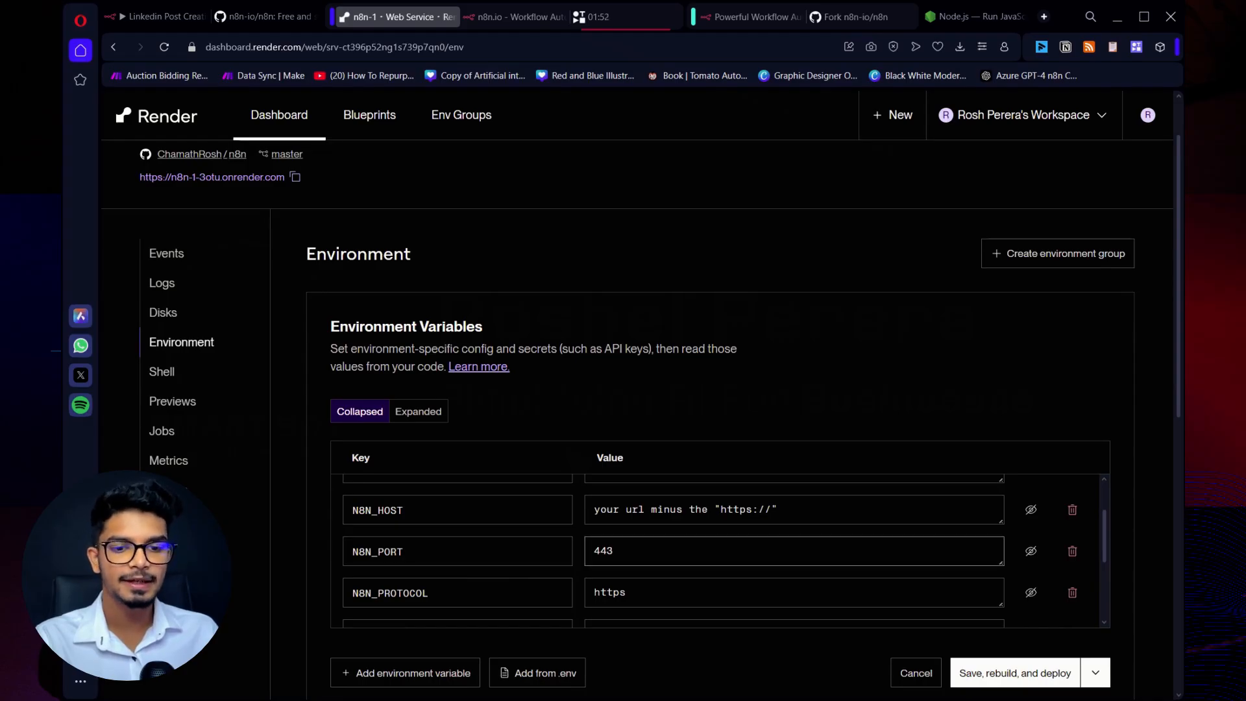
scroll(714, 585, "down", 2)
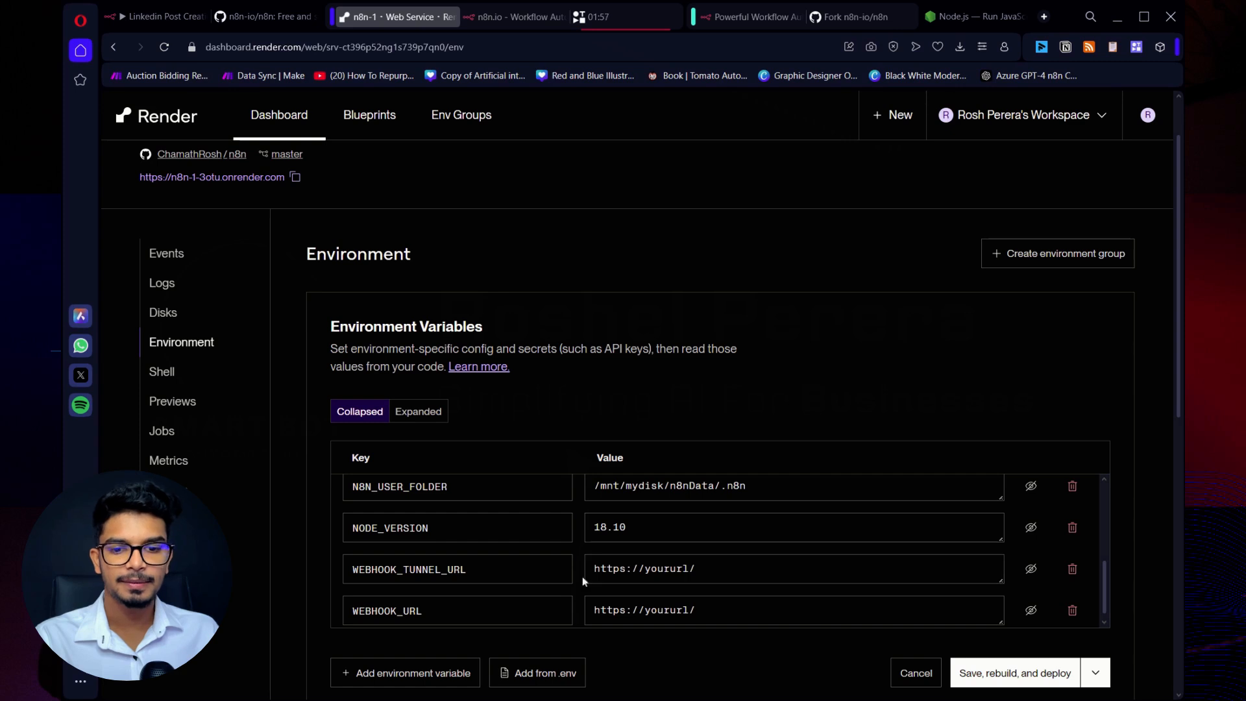
scroll(791, 581, "down", 1)
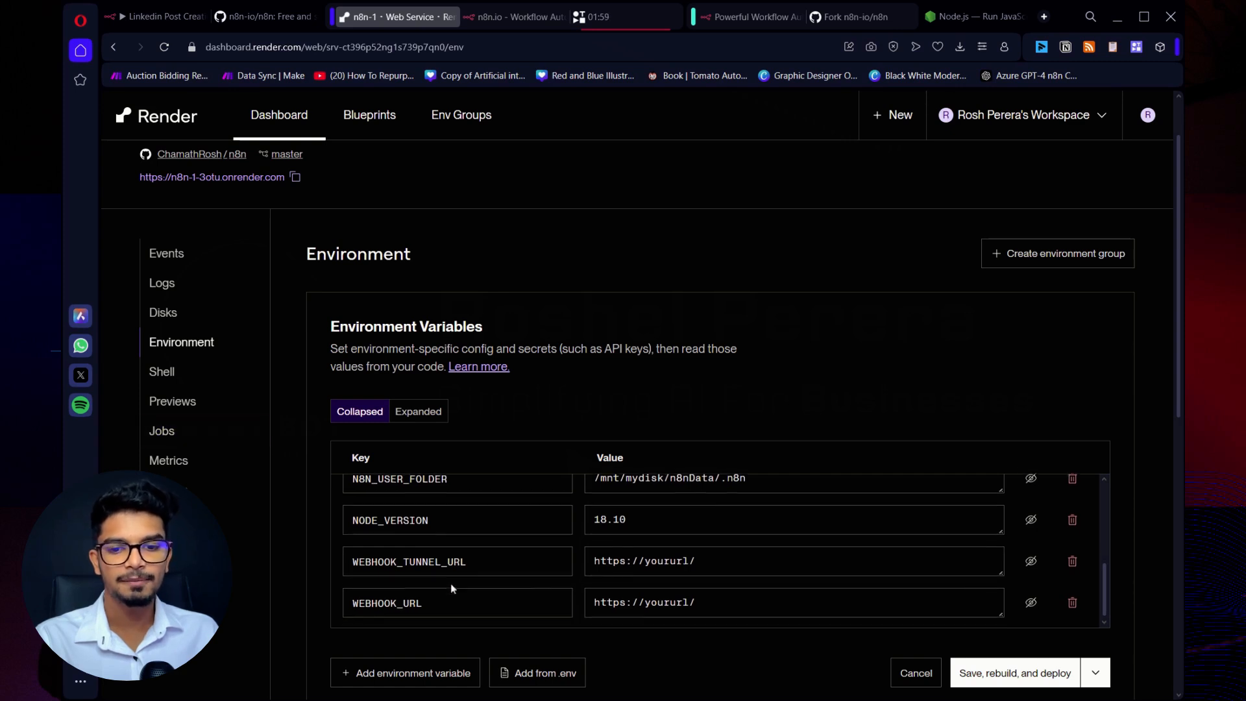
scroll(703, 491, "down", 2)
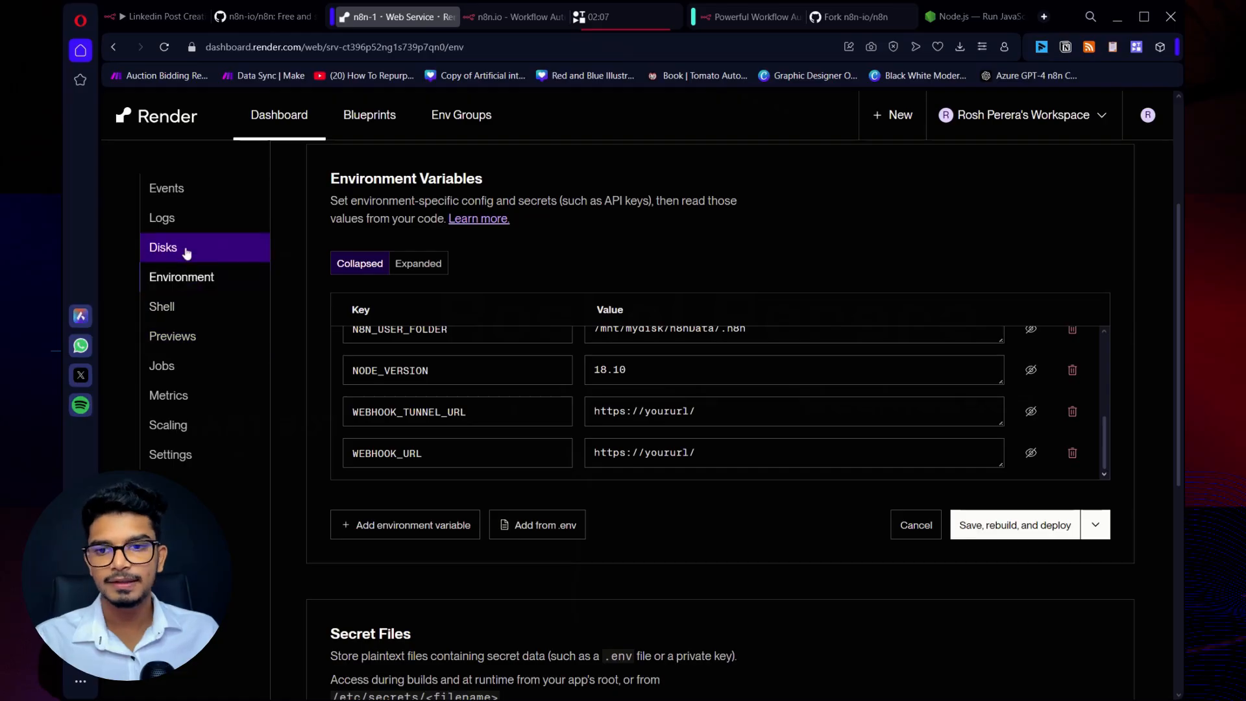
Check the disk settings of n8n-1 and of the existing n8n service, including disk usage, mount path and size.
left_click(187, 253)
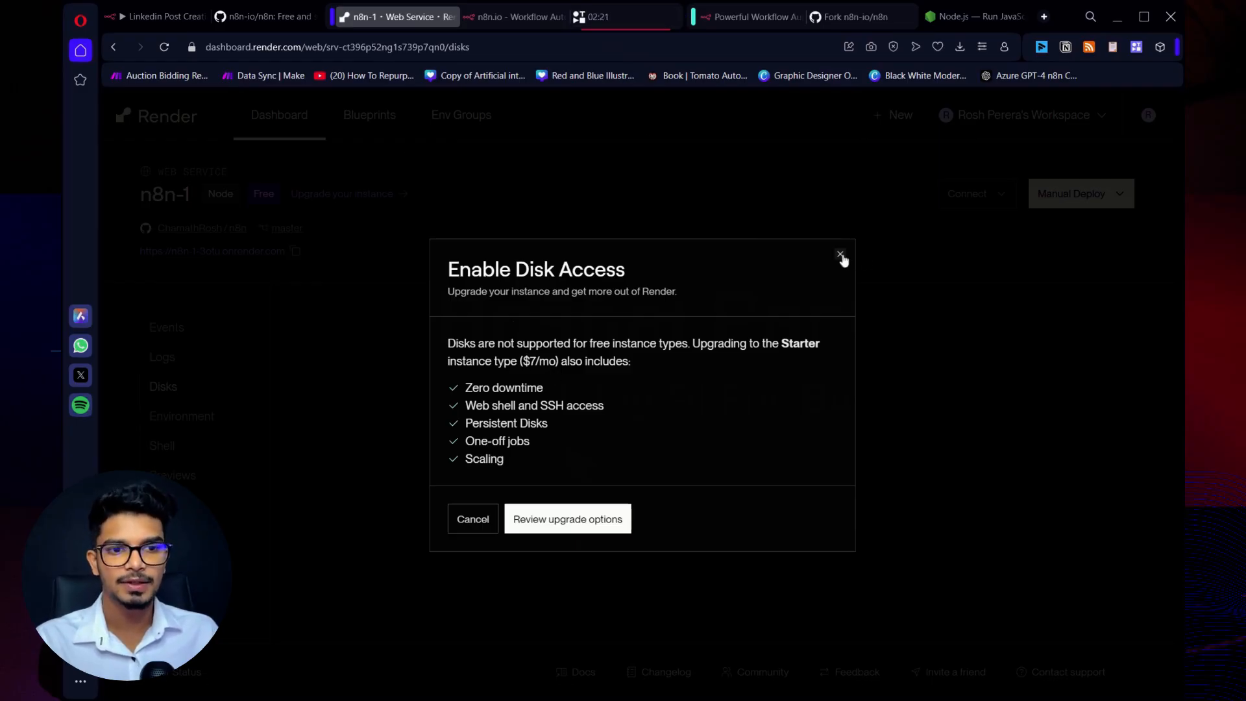
left_click(840, 255)
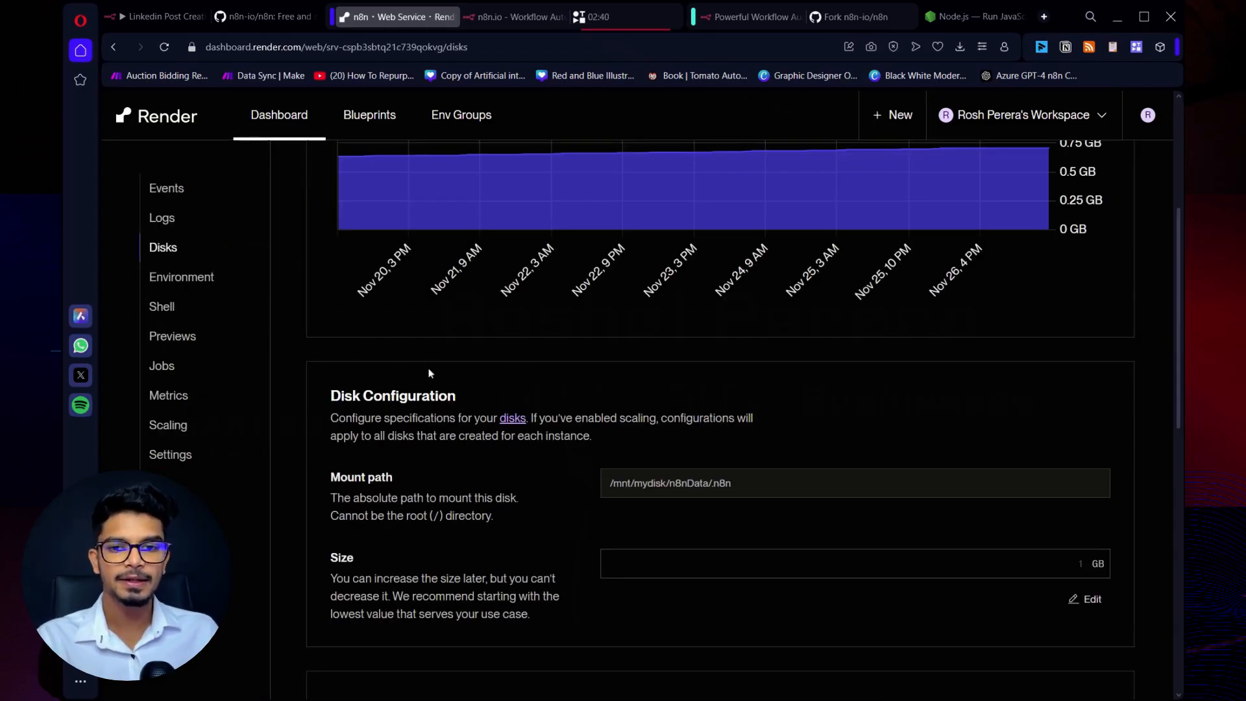
scroll(647, 375, "up", 2)
scroll(416, 390, "down", 3)
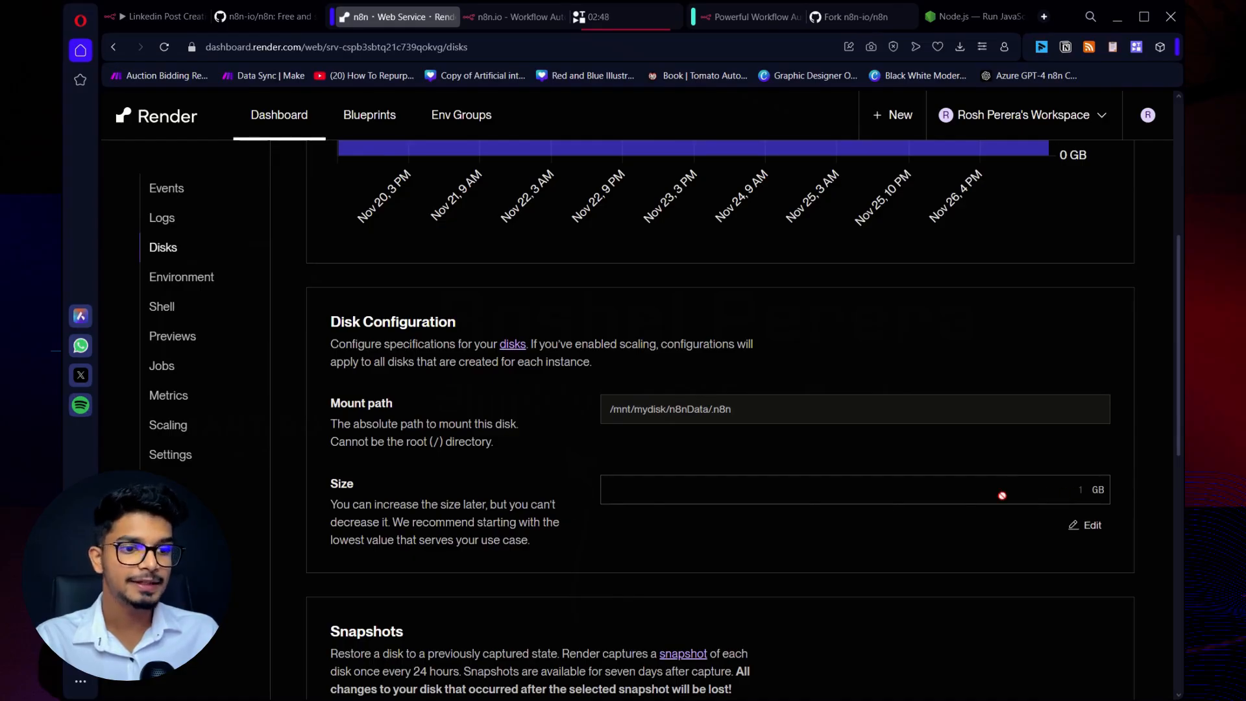
scroll(823, 492, "up", 4)
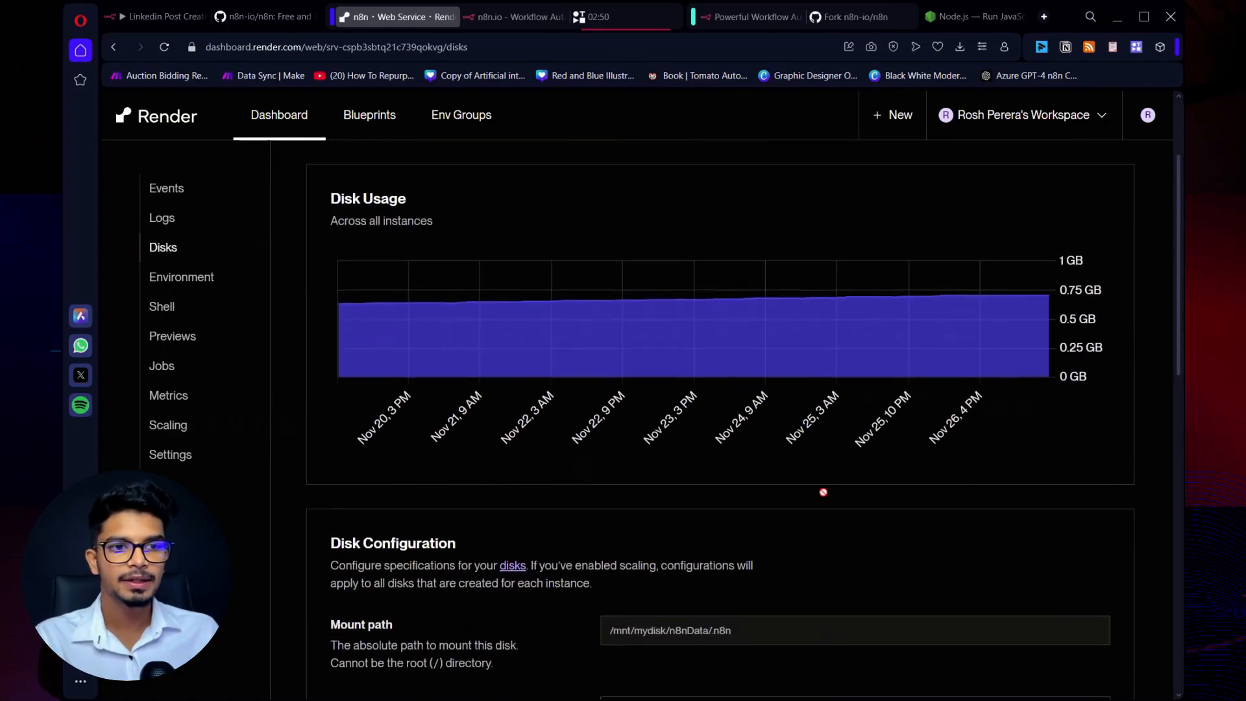
scroll(823, 492, "down", 5)
scroll(761, 490, "down", 2)
scroll(761, 487, "up", 4)
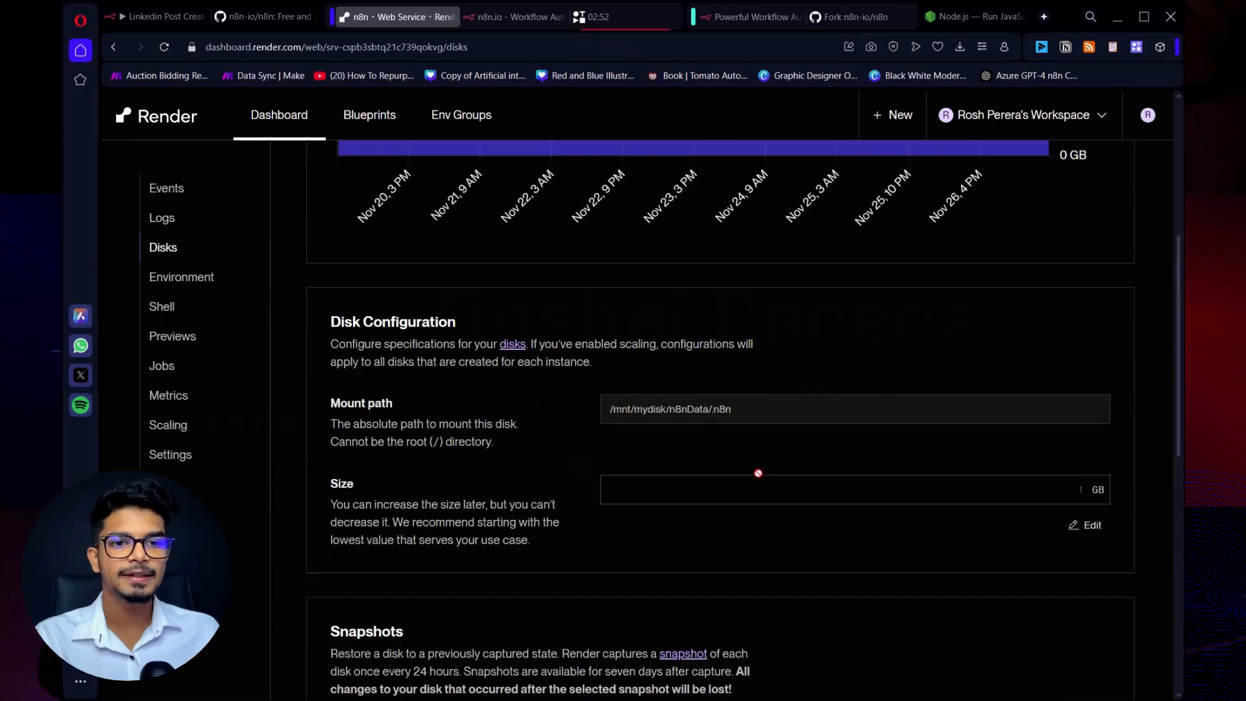
scroll(761, 480, "up", 2)
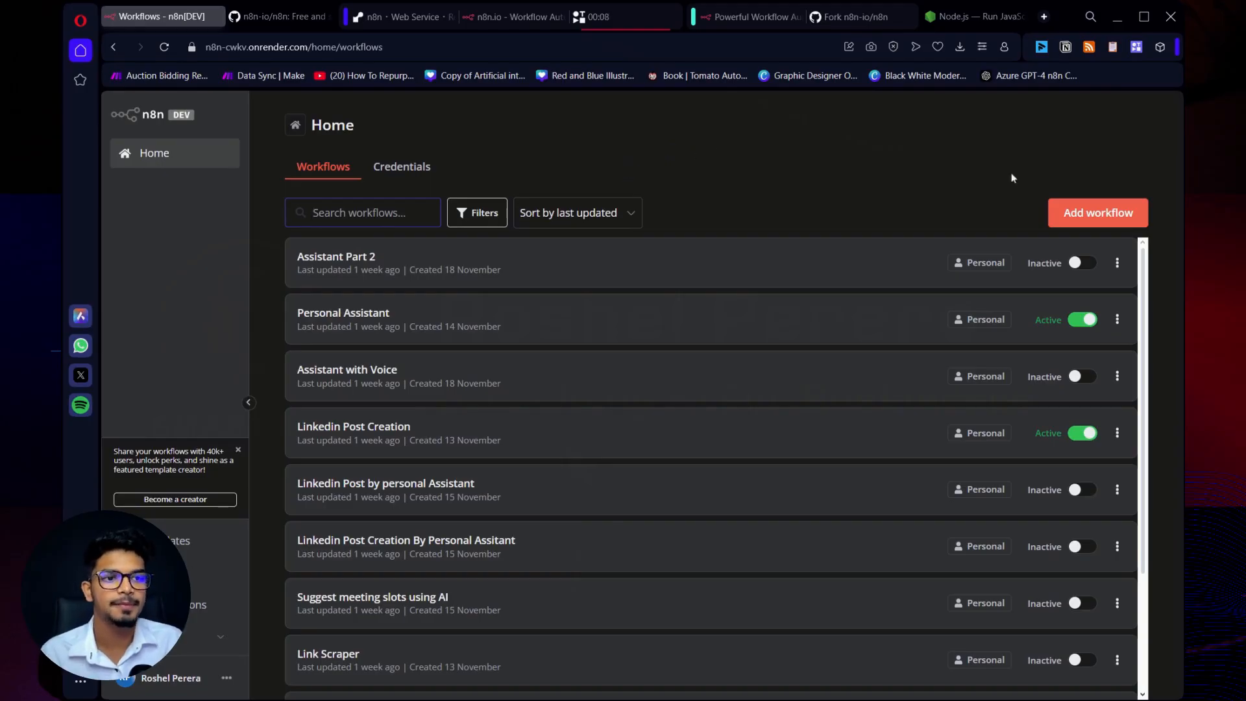
Create a blank workflow in the self-hosted n8n instance and view the trigger options for its first step.
left_click(1122, 221)
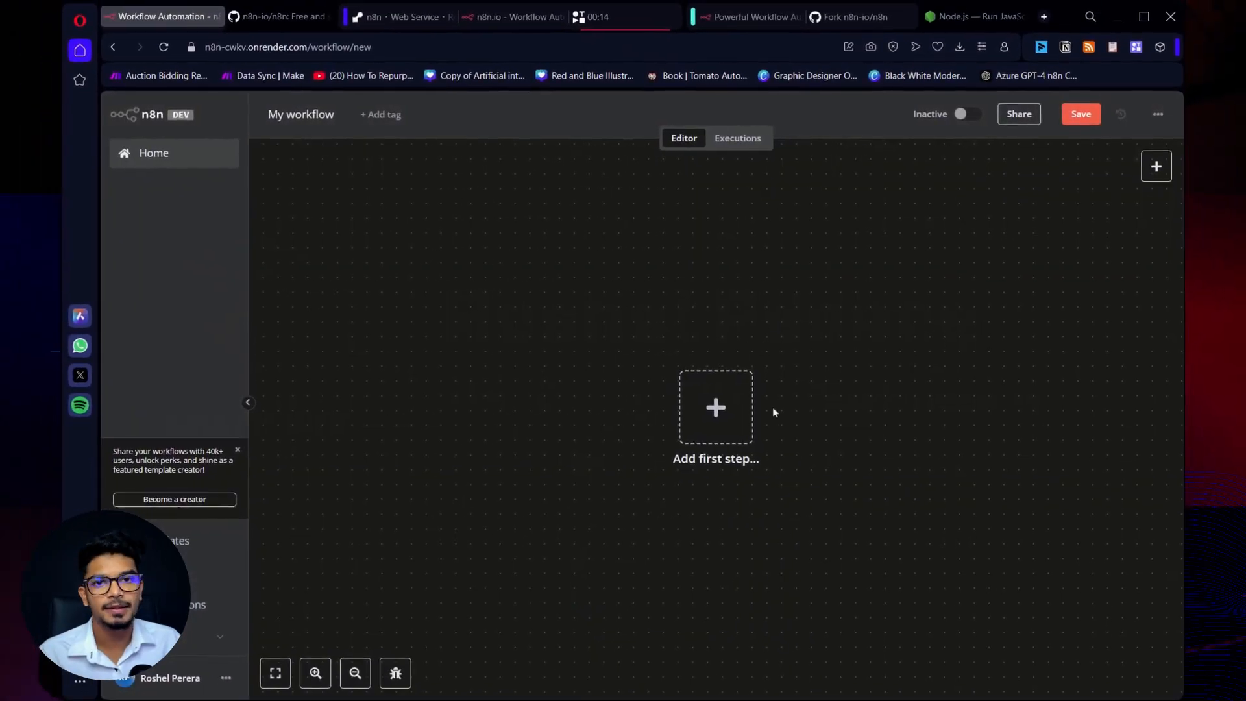
left_click(716, 407)
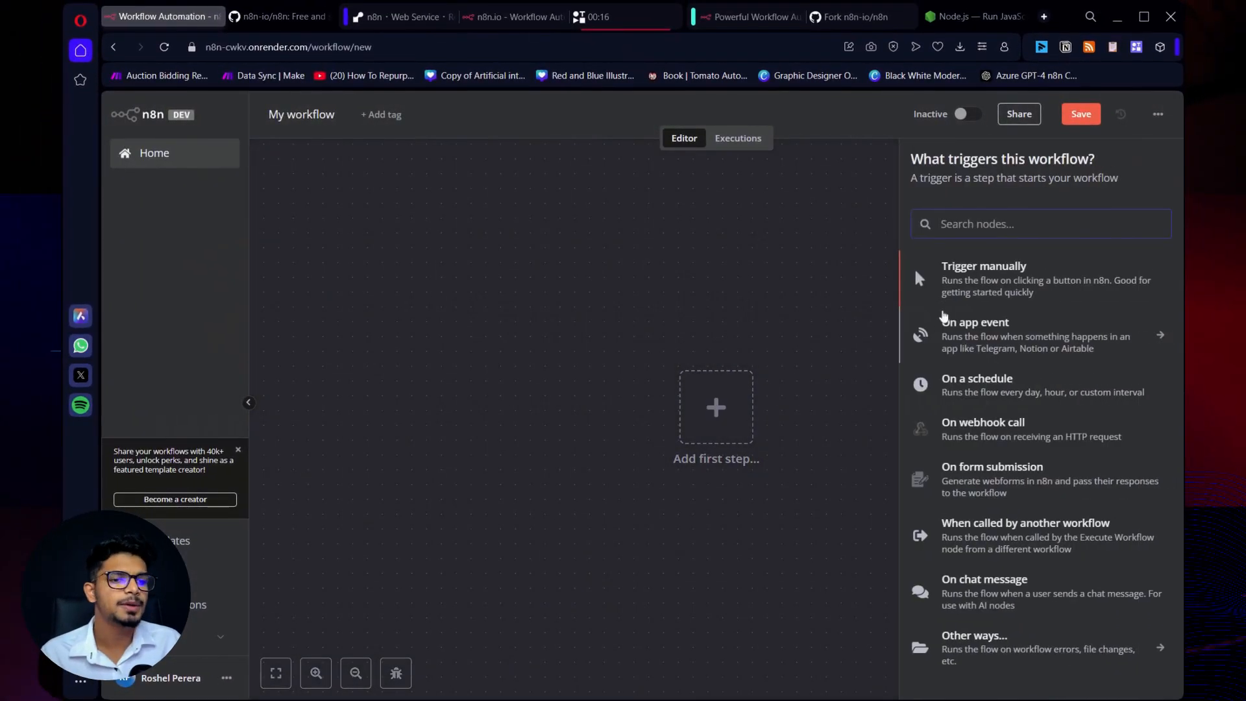
left_click(755, 268)
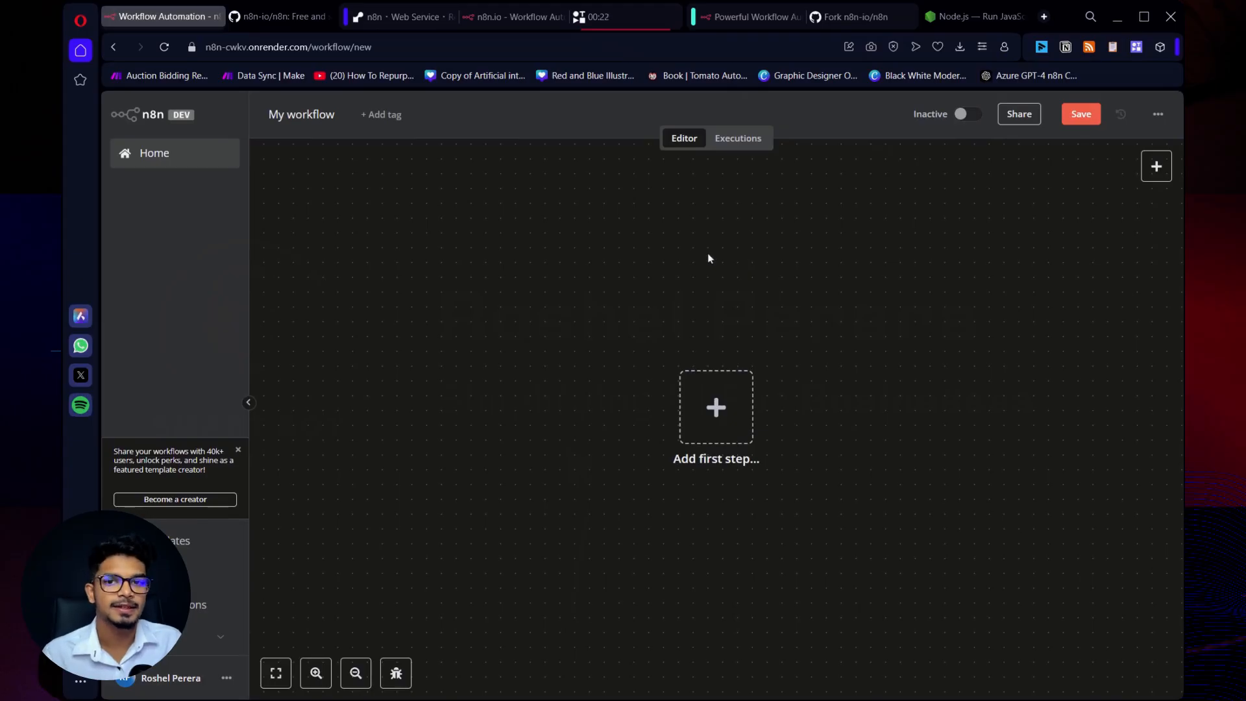
Return to the workflow overview and open the Linkedin Post Creation workflow.
left_click(163, 162)
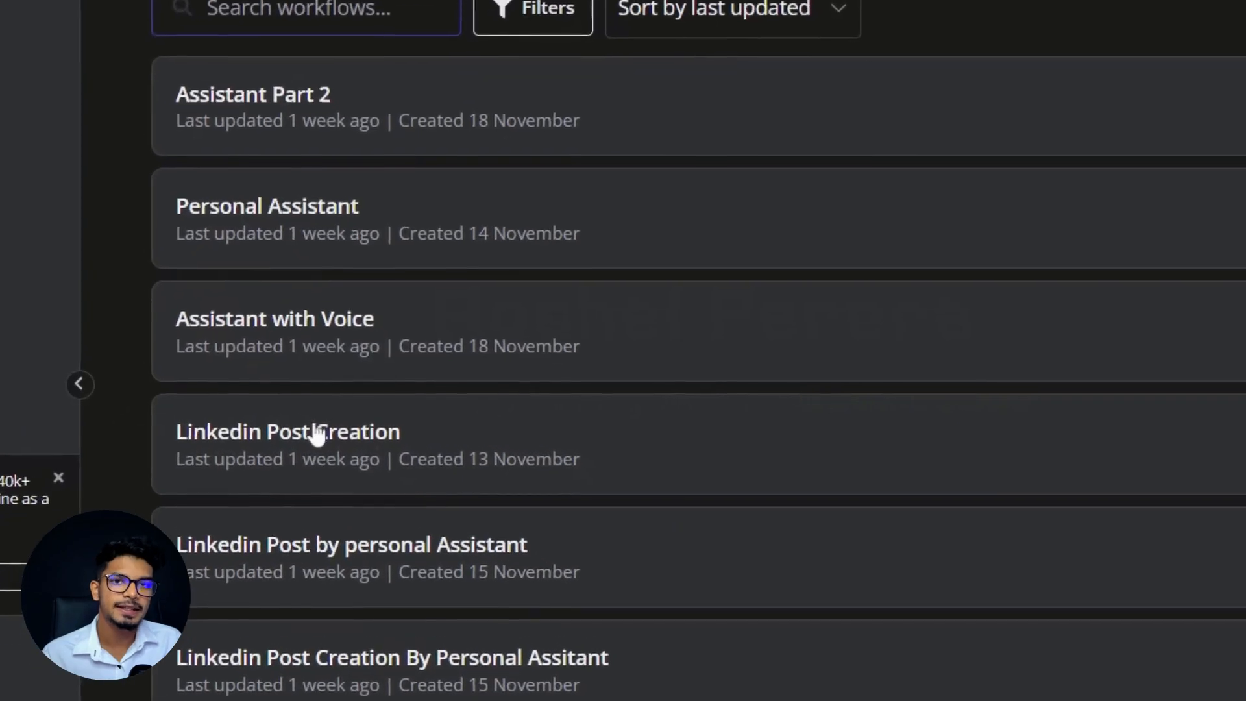
left_click(324, 442)
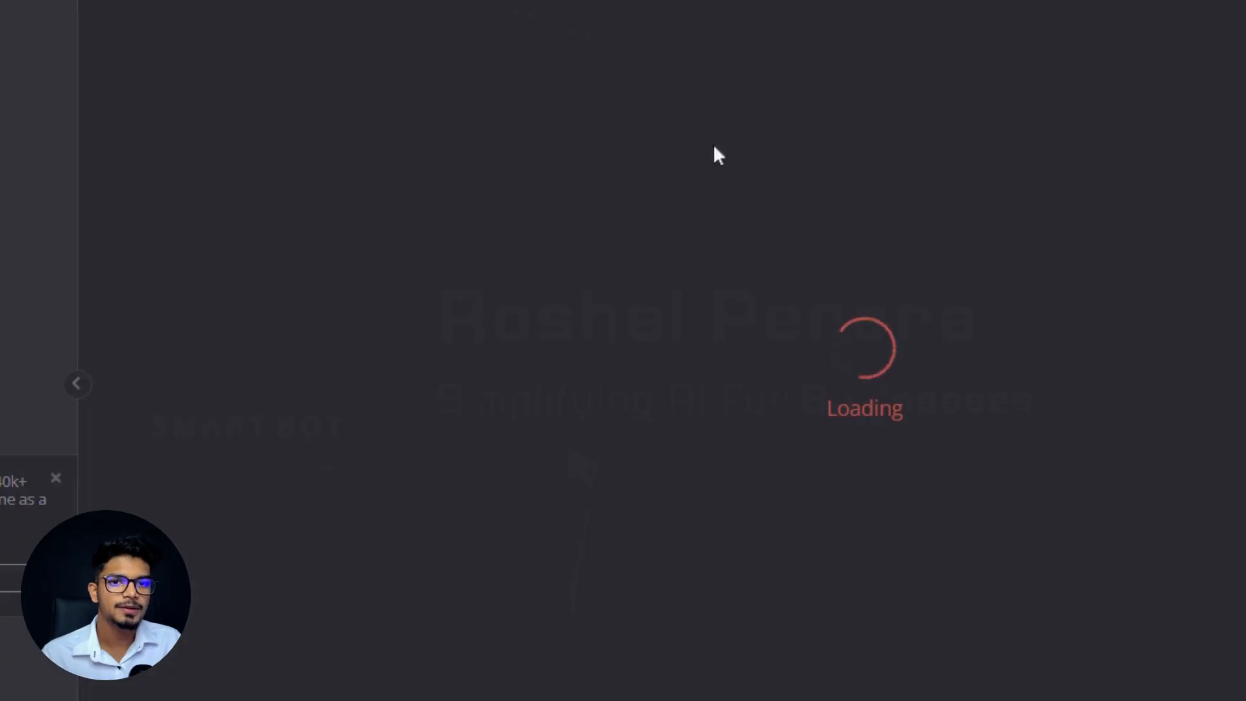